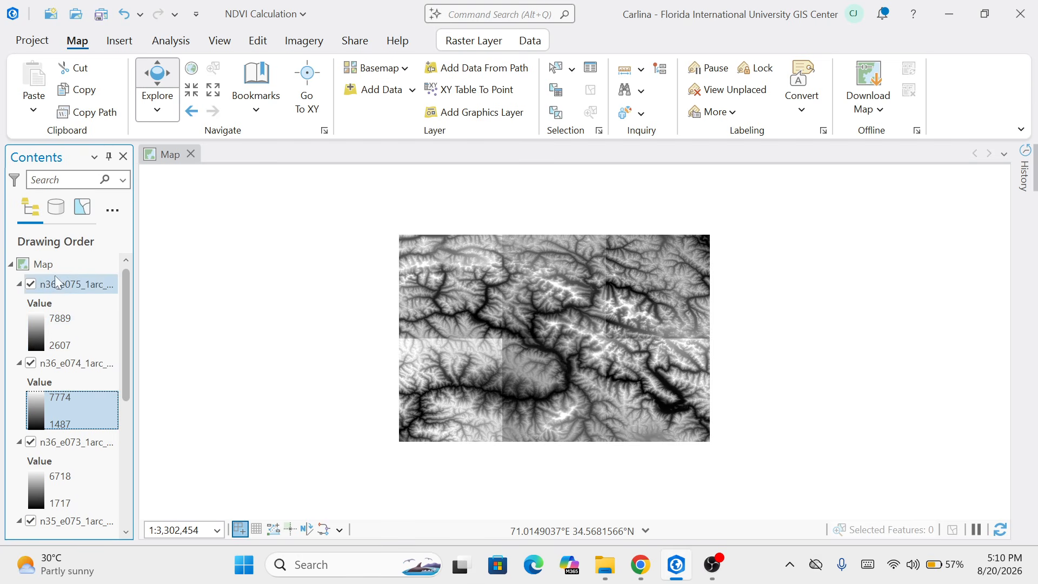
# Check the raster information of the n36_e075_1arc_v3.tif layer in its source properties, especially the pixel depth
pyautogui.click(80, 285)
pyautogui.rightClick(80, 283)
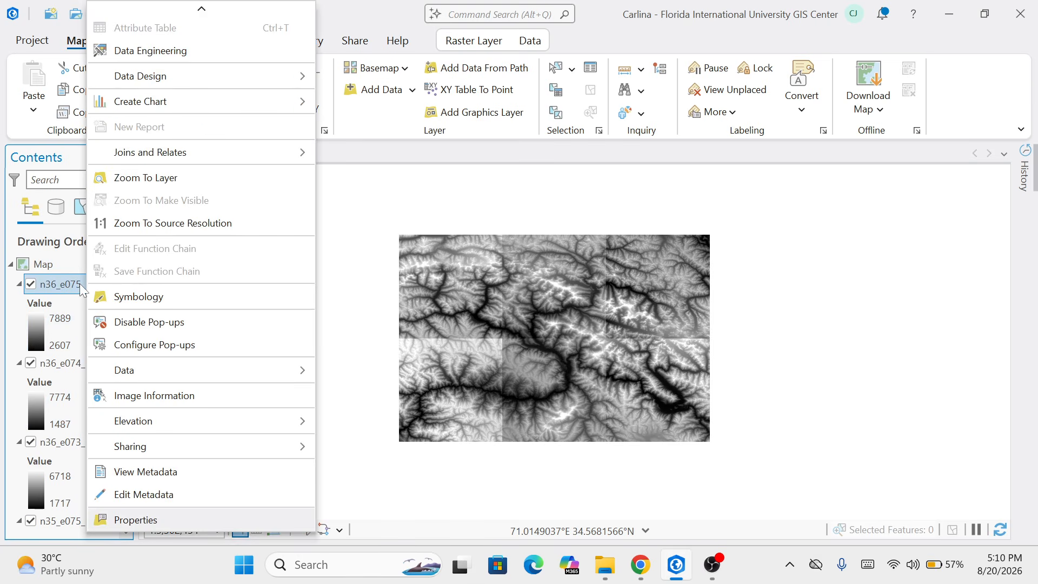
pyautogui.click(156, 521)
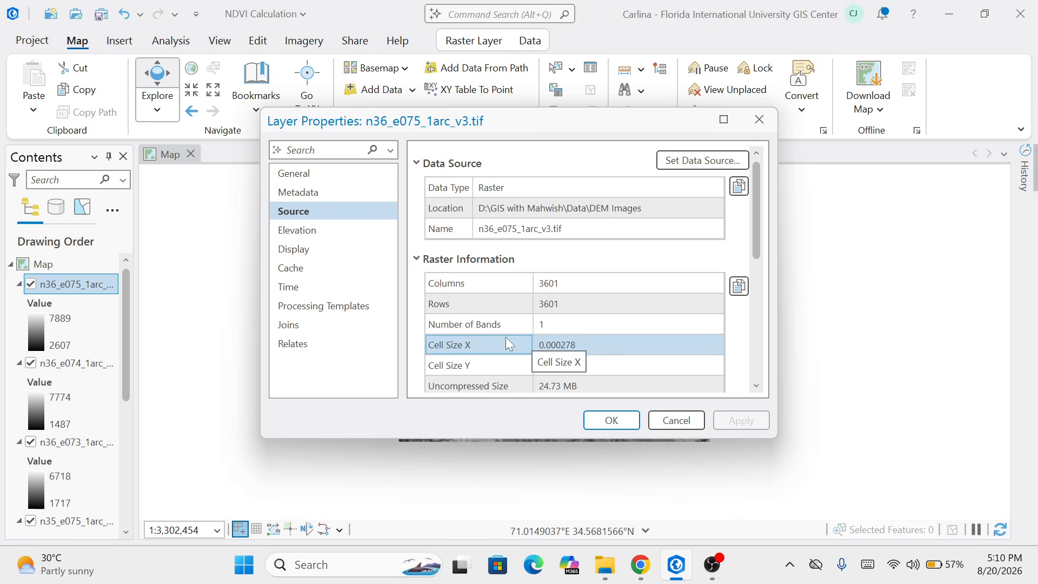
pyautogui.scroll(-3, 505, 337)
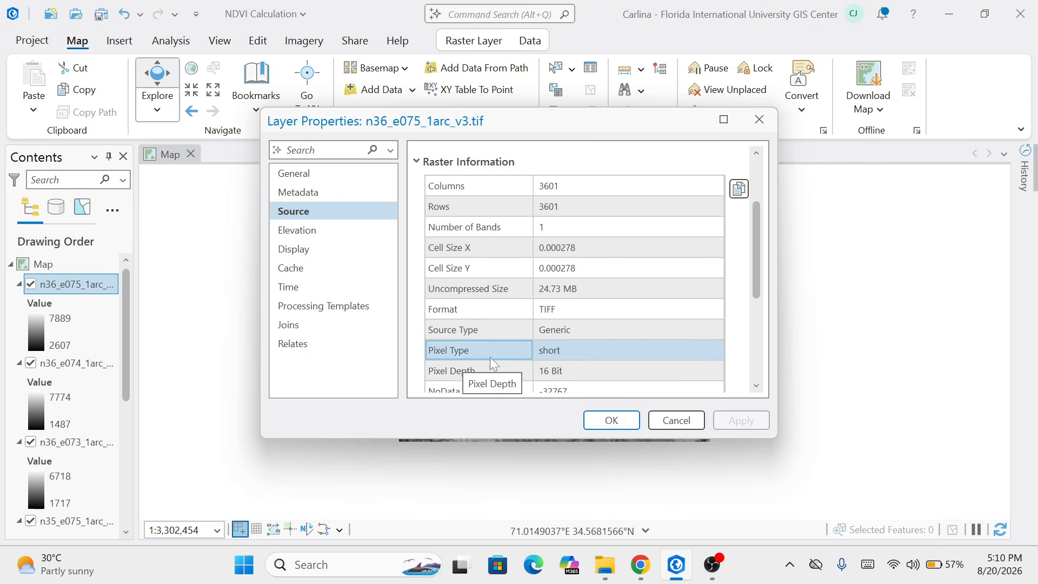
pyautogui.scroll(-3, 472, 348)
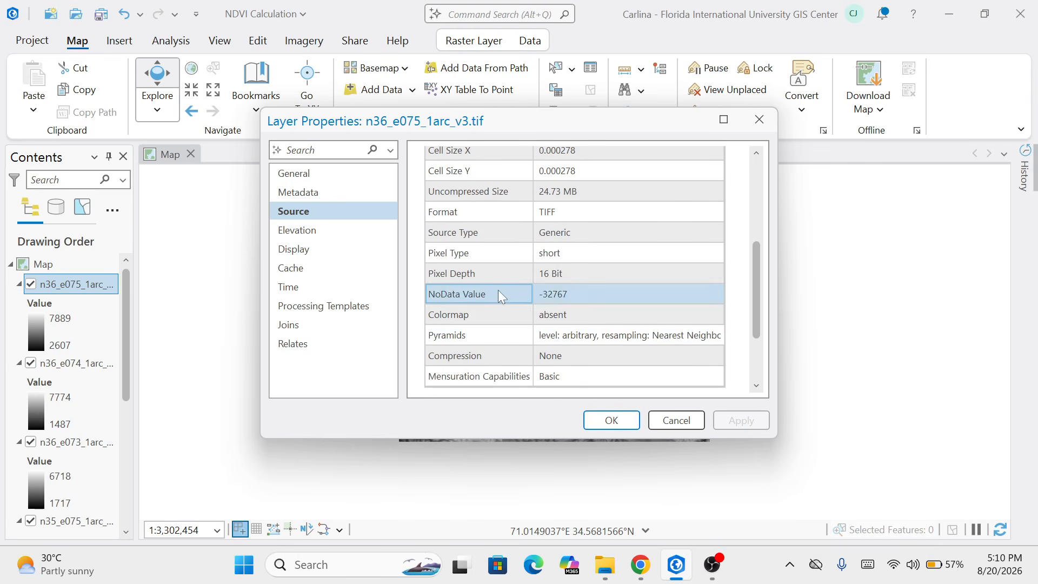
pyautogui.click(459, 274)
pyautogui.moveTo(563, 274); pyautogui.dragTo(534, 274)
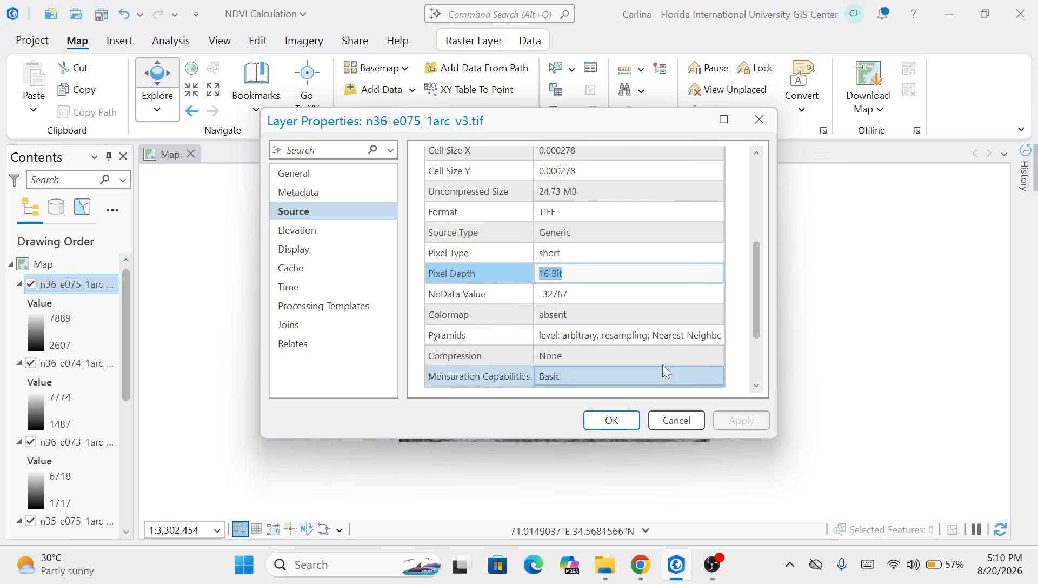
pyautogui.click(659, 420)
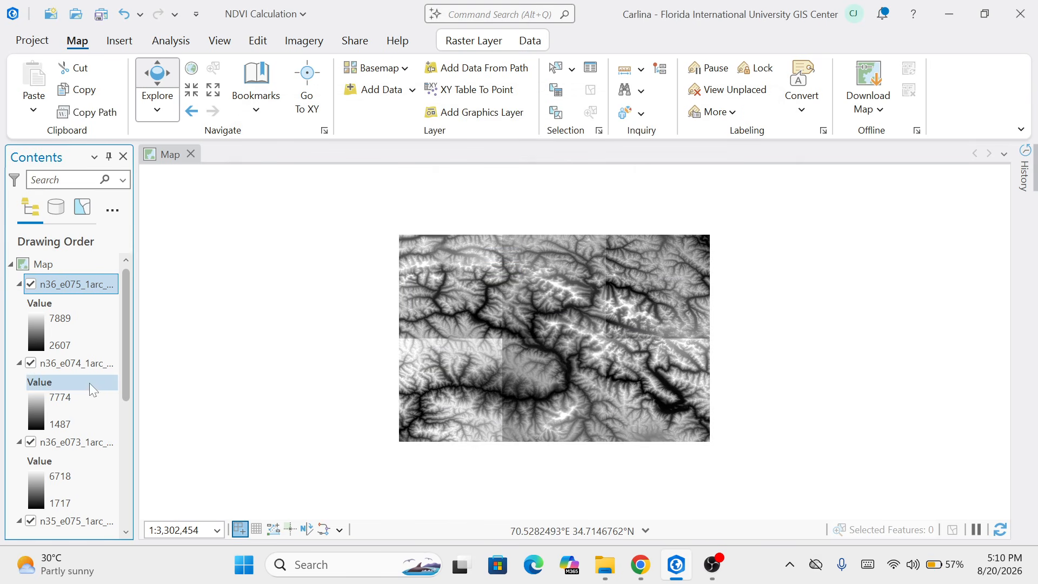
# Check the cell size and pixel depth of the n36_e074_1arc_v3.tif layer in its source properties
pyautogui.rightClick(95, 369)
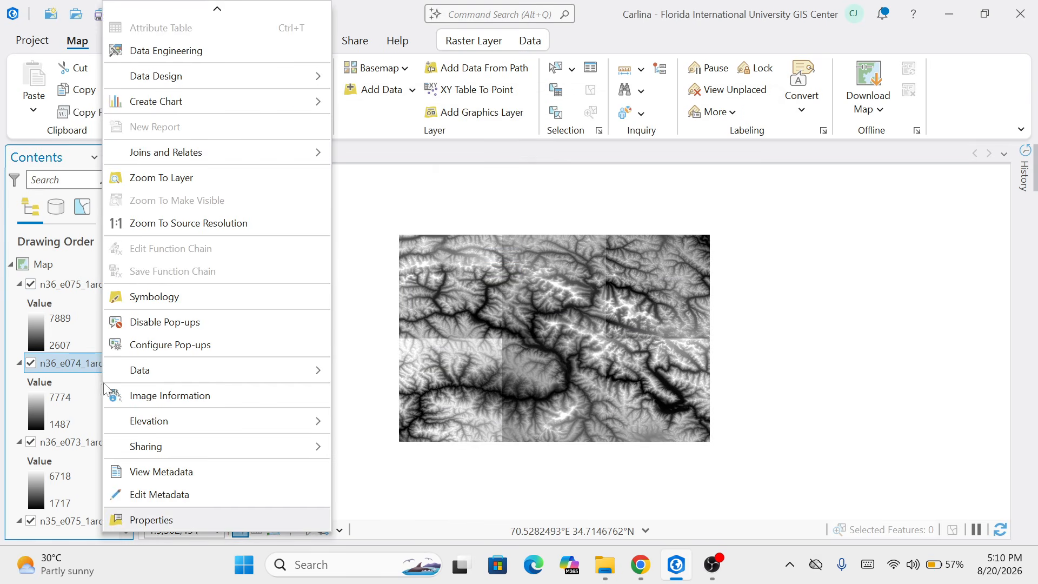
pyautogui.click(158, 525)
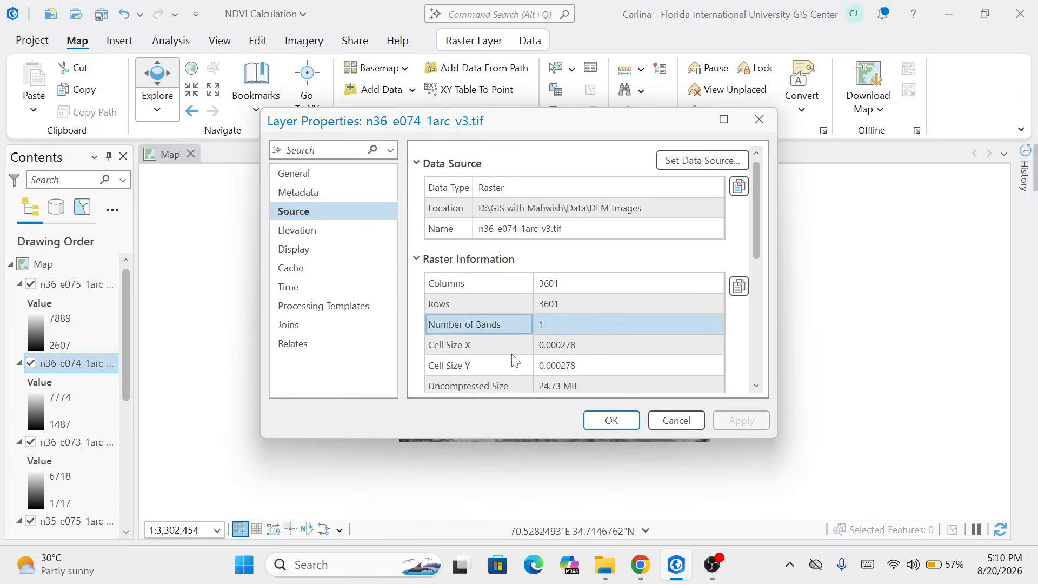
pyautogui.scroll(-3, 518, 363)
pyautogui.click(527, 244)
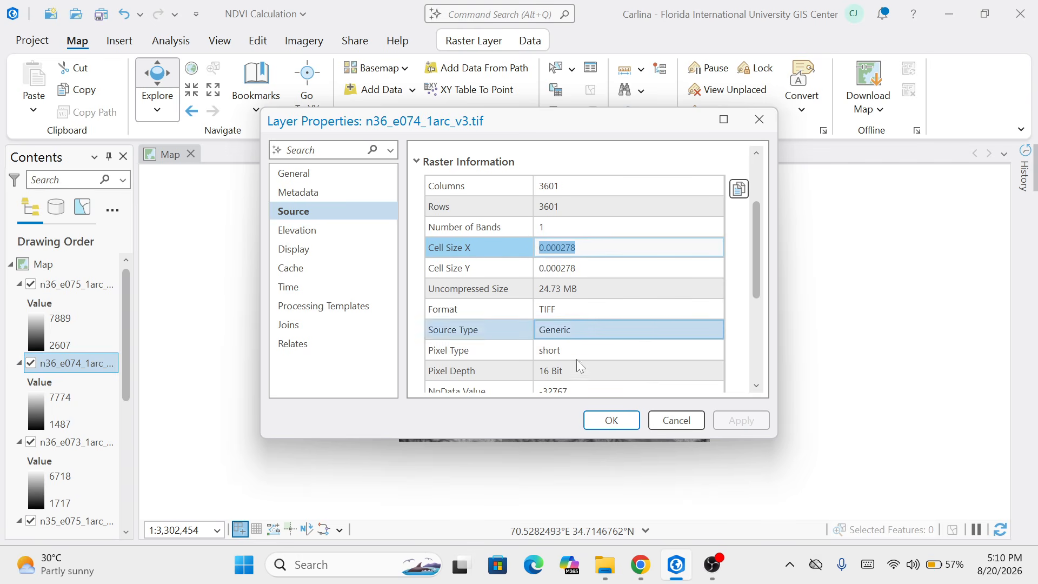
pyautogui.click(526, 369)
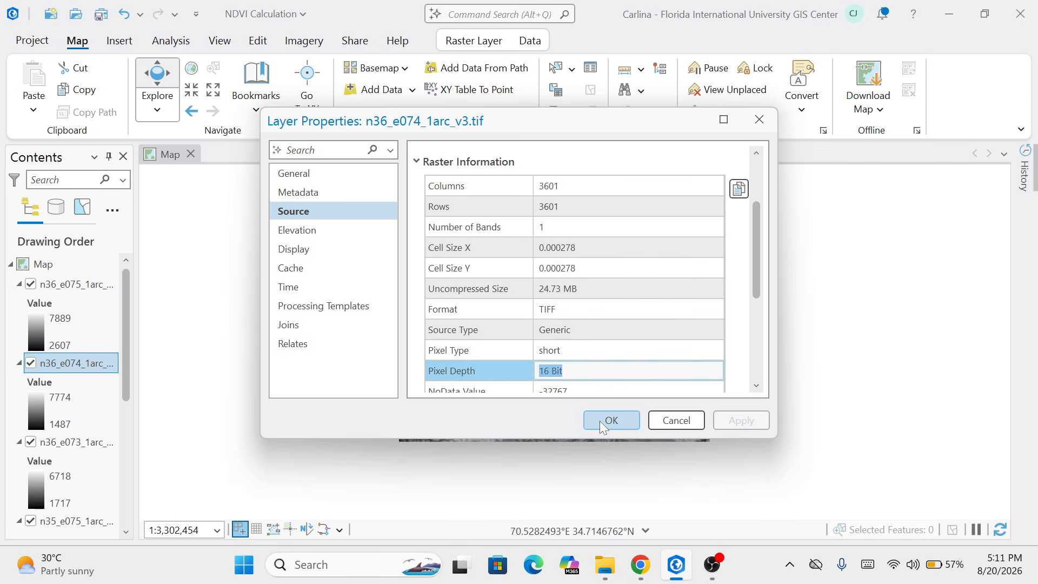
pyautogui.click(600, 420)
pyautogui.click(600, 422)
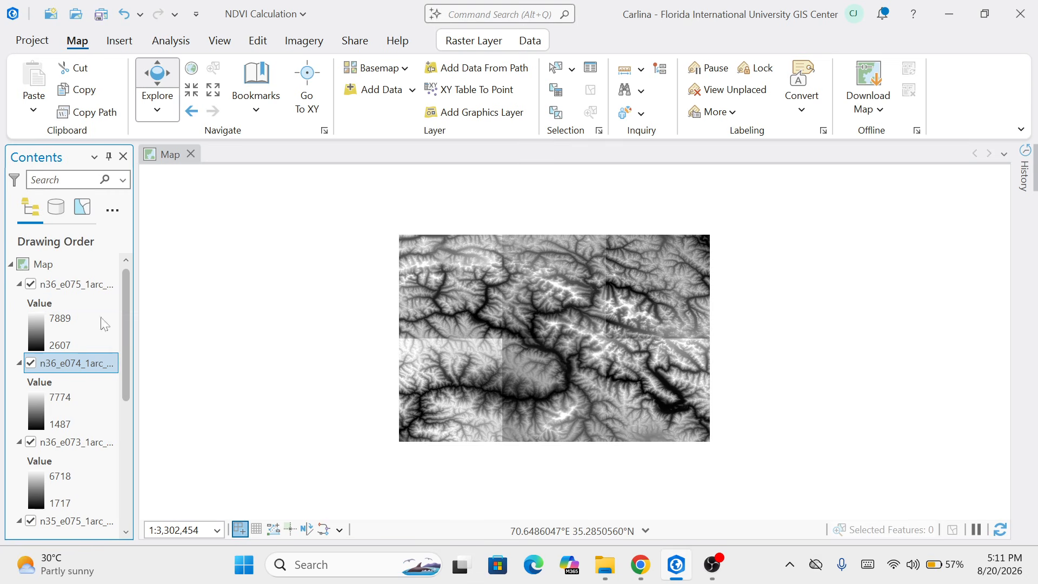
# Search the geoprocessing tools for "mosaic to new raster" and open the Mosaic To New Raster tool
pyautogui.doubleClick(170, 42)
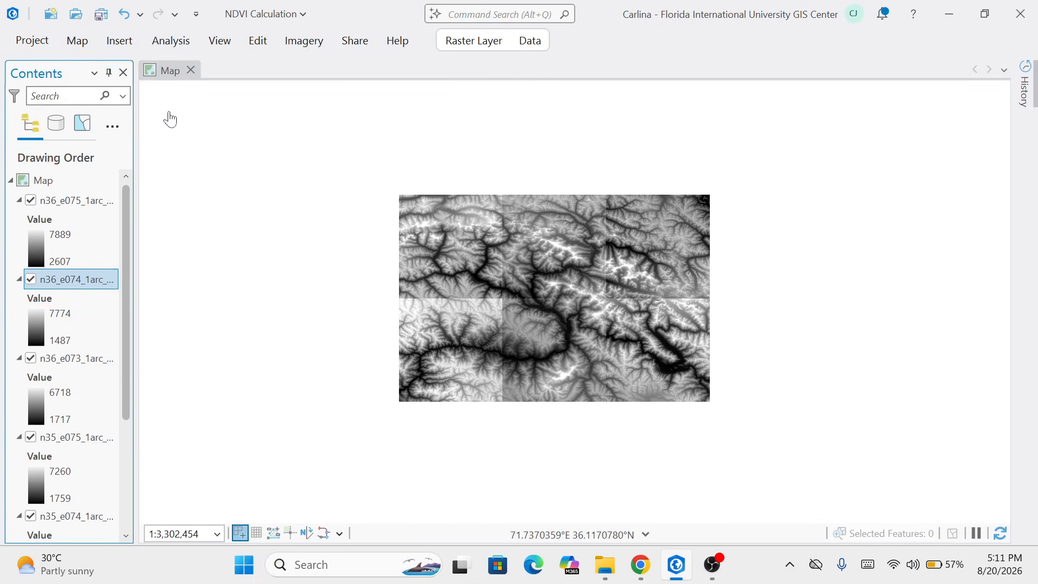
pyautogui.click(174, 41)
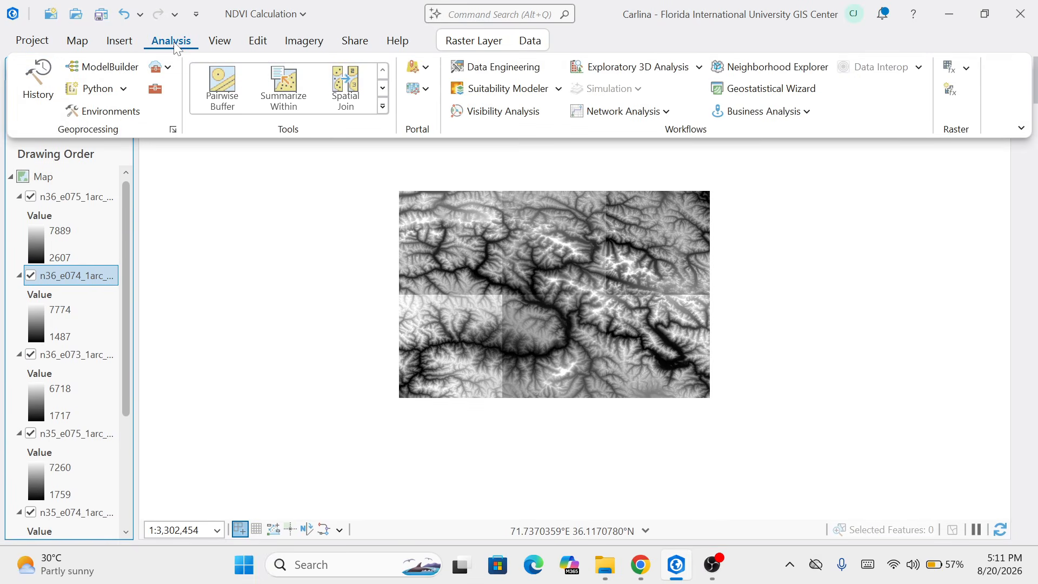
pyautogui.click(157, 88)
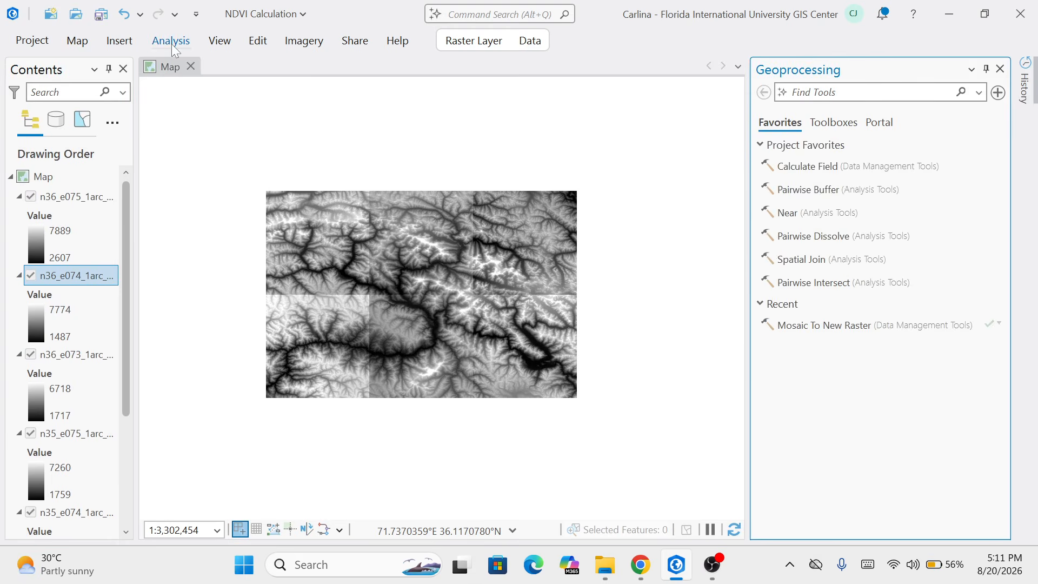
pyautogui.doubleClick(171, 42)
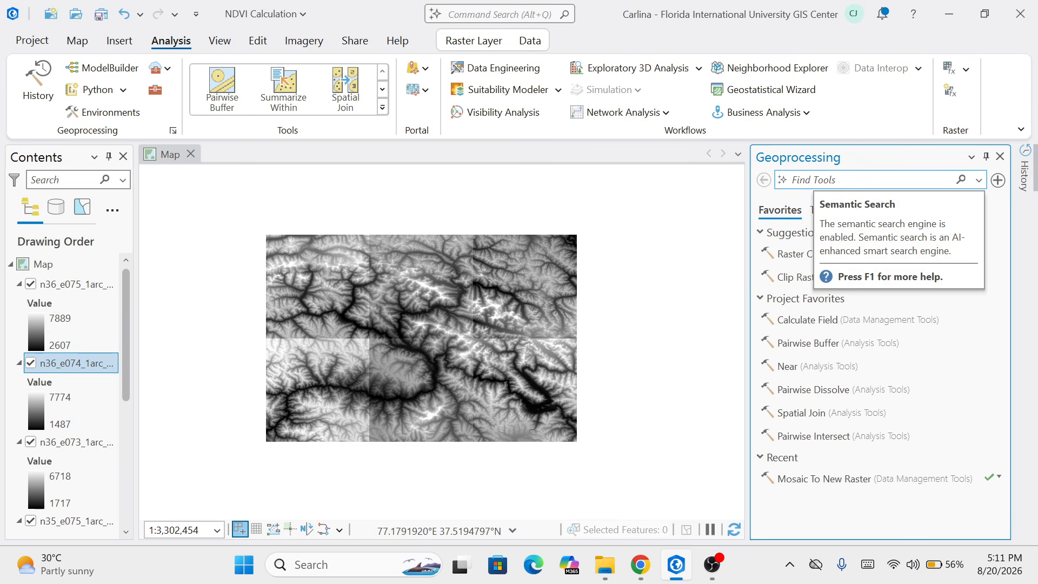
pyautogui.click(811, 179)
pyautogui.write('m')
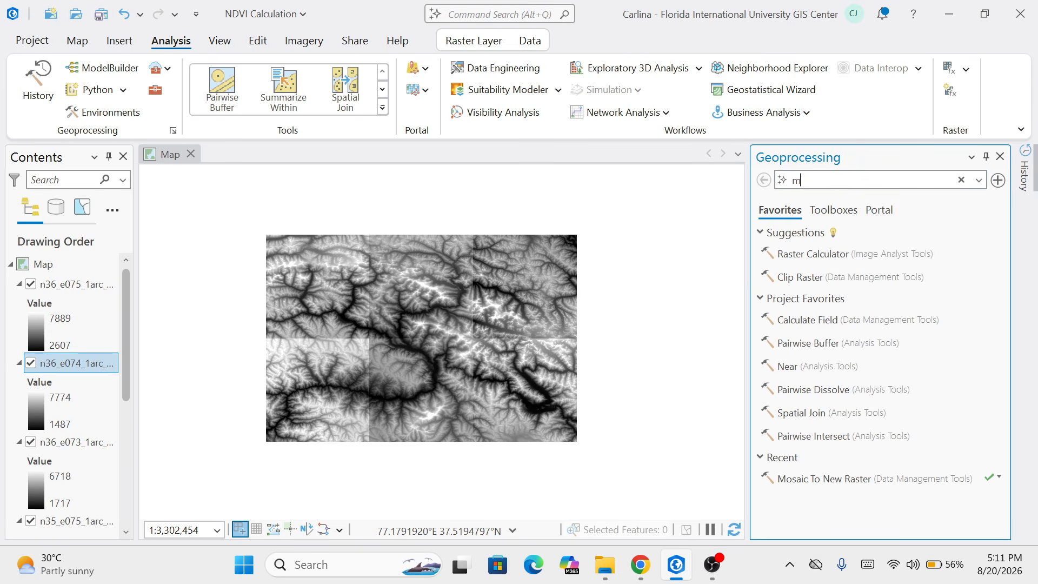
pyautogui.write('osaic to')
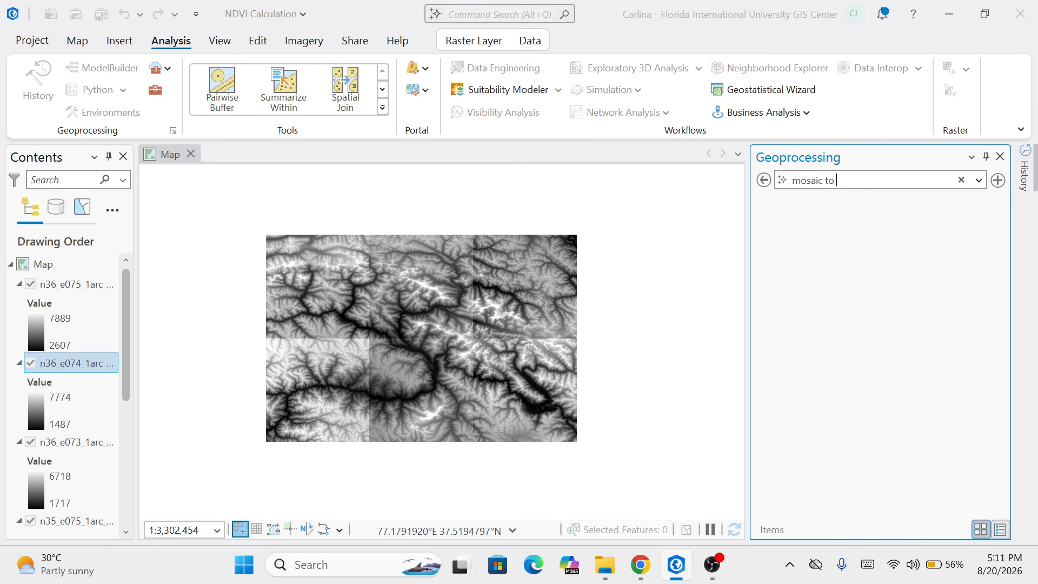
pyautogui.write(' new ras')
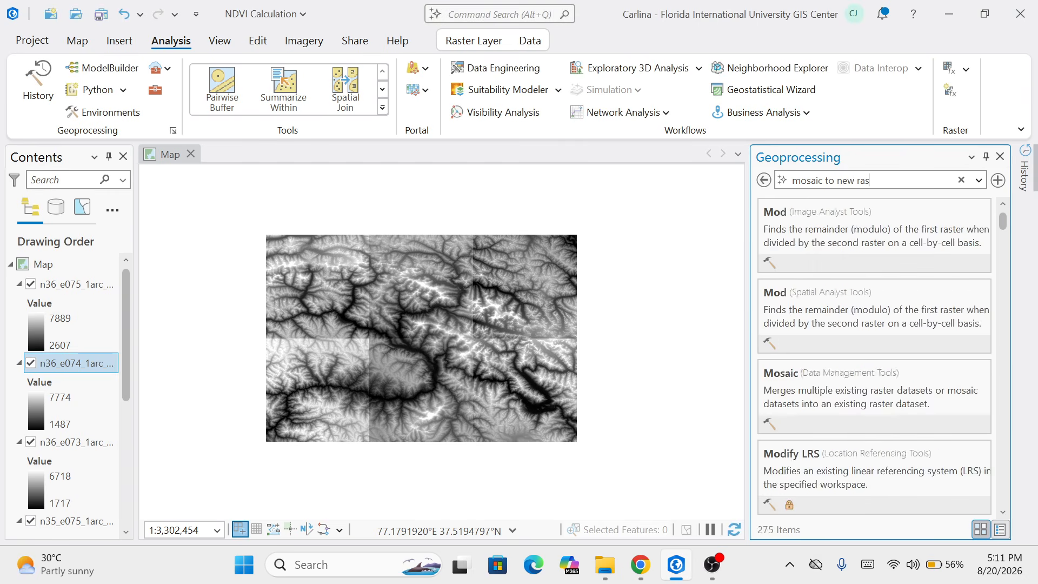
pyautogui.write('ter')
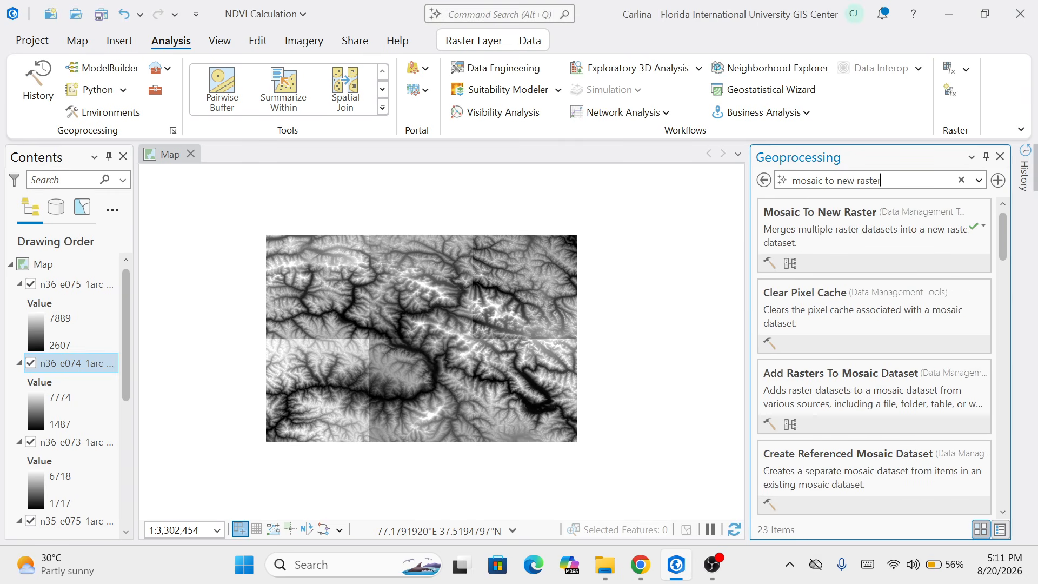
pyautogui.click(827, 227)
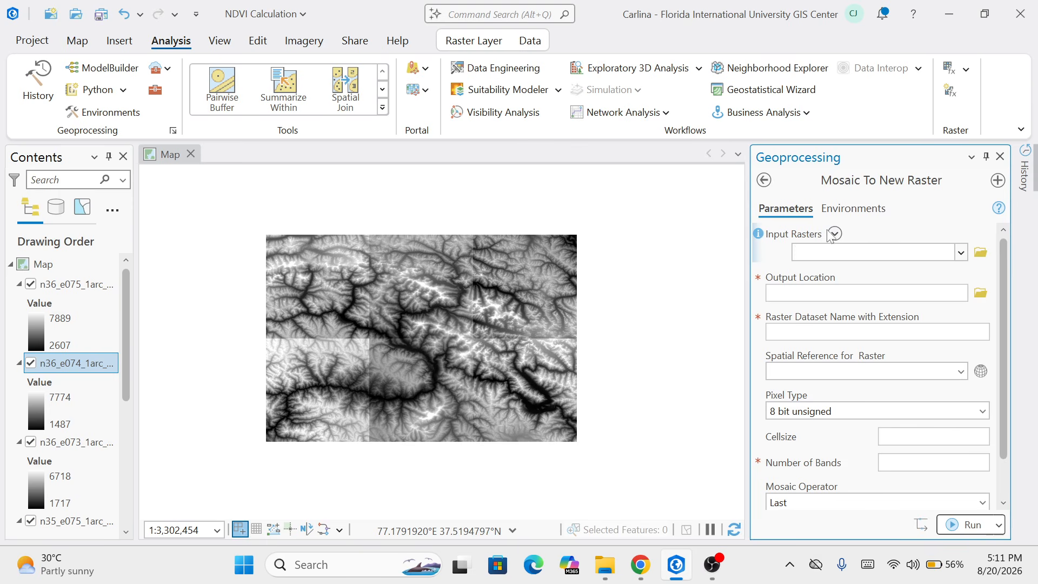
# Add the six 1arc_v3.tif tiles n36_e075, n36_e074, n36_e073, n35_e075, n35_e074 and n35_e073 as input rasters
pyautogui.click(961, 252)
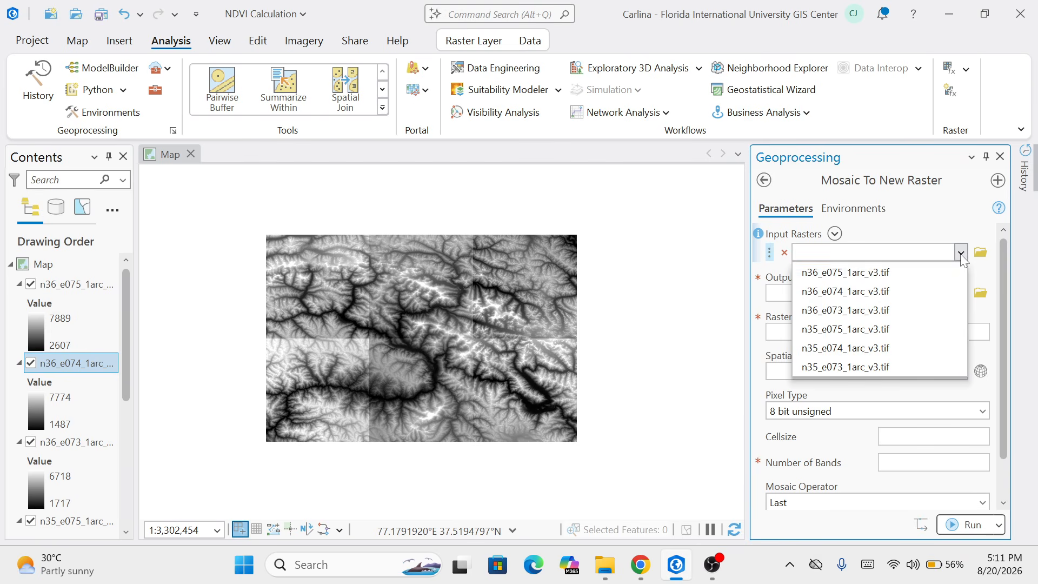
pyautogui.click(945, 270)
pyautogui.click(962, 275)
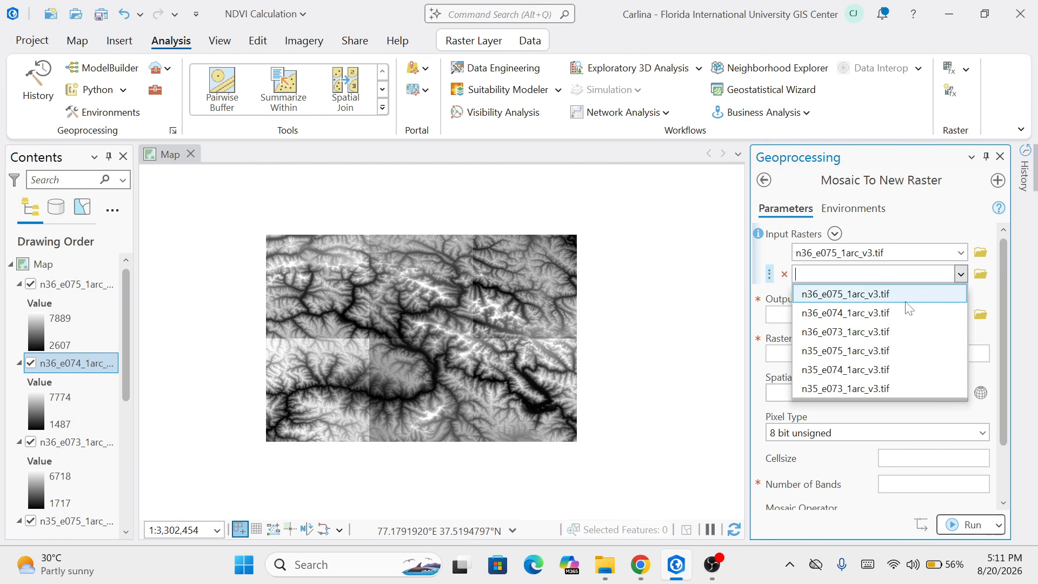
pyautogui.click(896, 307)
pyautogui.click(962, 296)
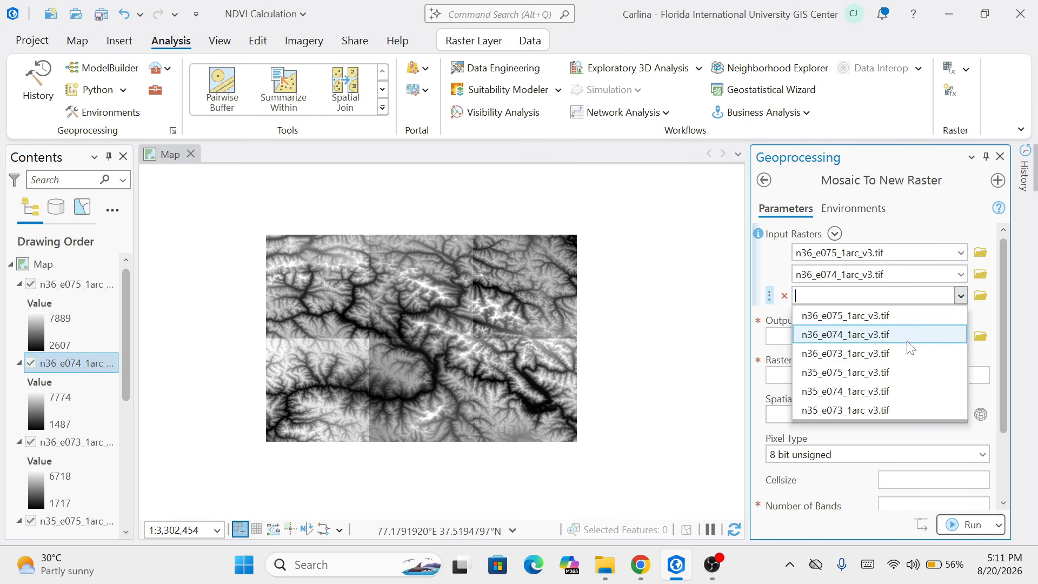
pyautogui.click(897, 352)
pyautogui.click(961, 317)
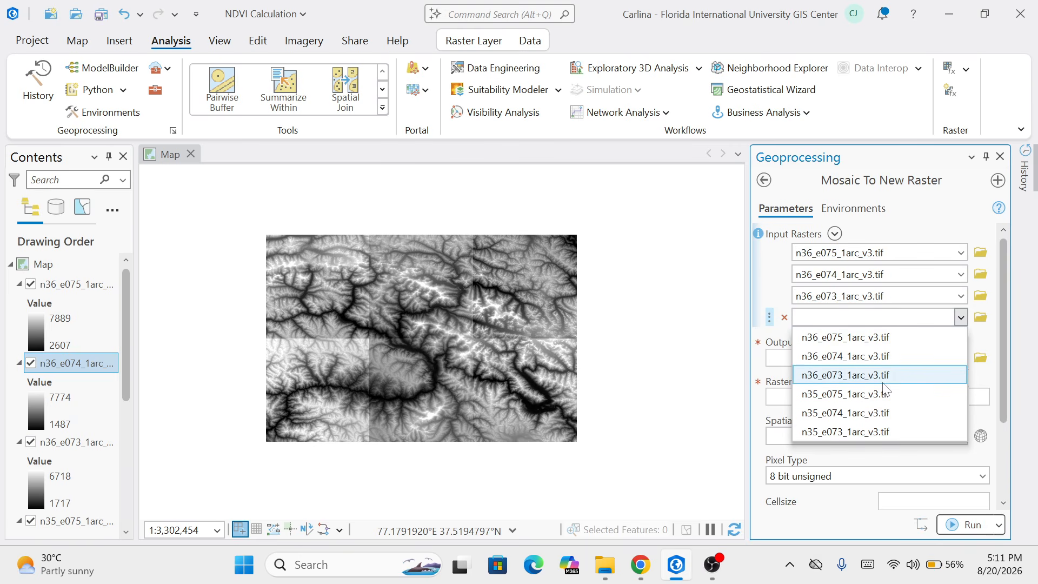
pyautogui.click(887, 394)
pyautogui.click(962, 339)
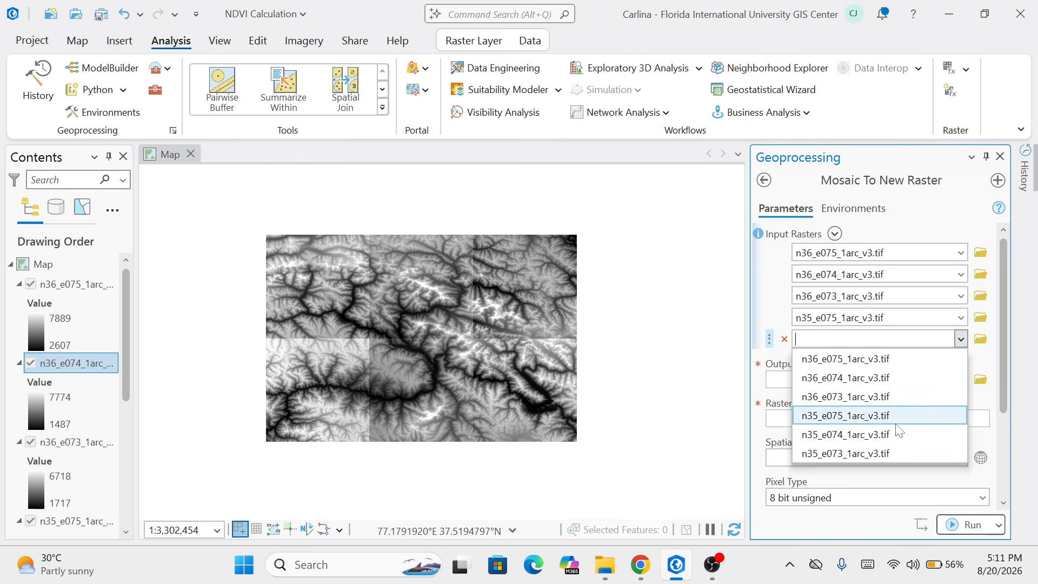
pyautogui.click(886, 430)
pyautogui.click(961, 361)
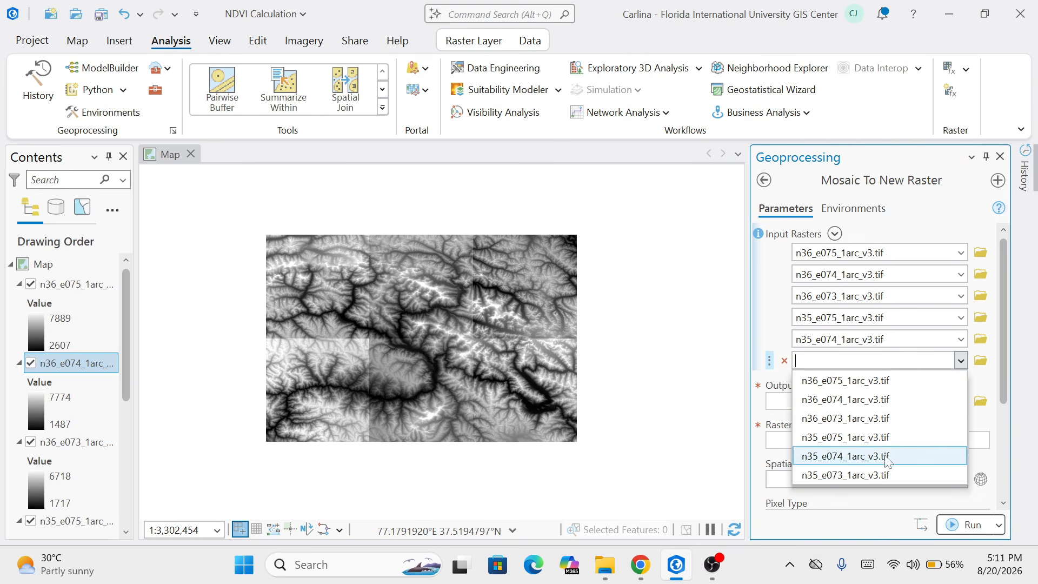
pyautogui.click(883, 472)
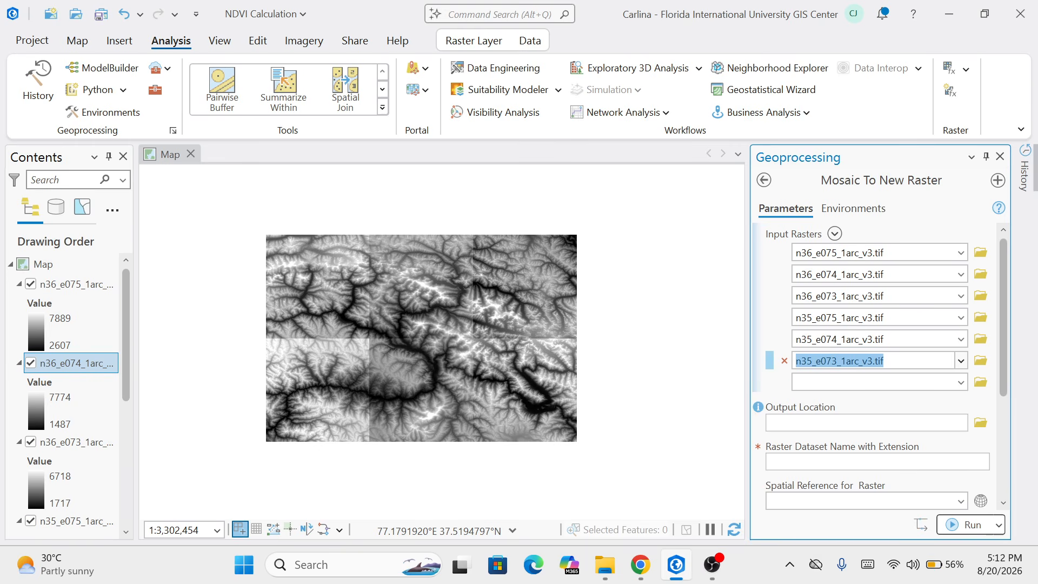
# Set the mosaic's output location to the DEM Images folder inside the Data folder on drive D
pyautogui.click(980, 423)
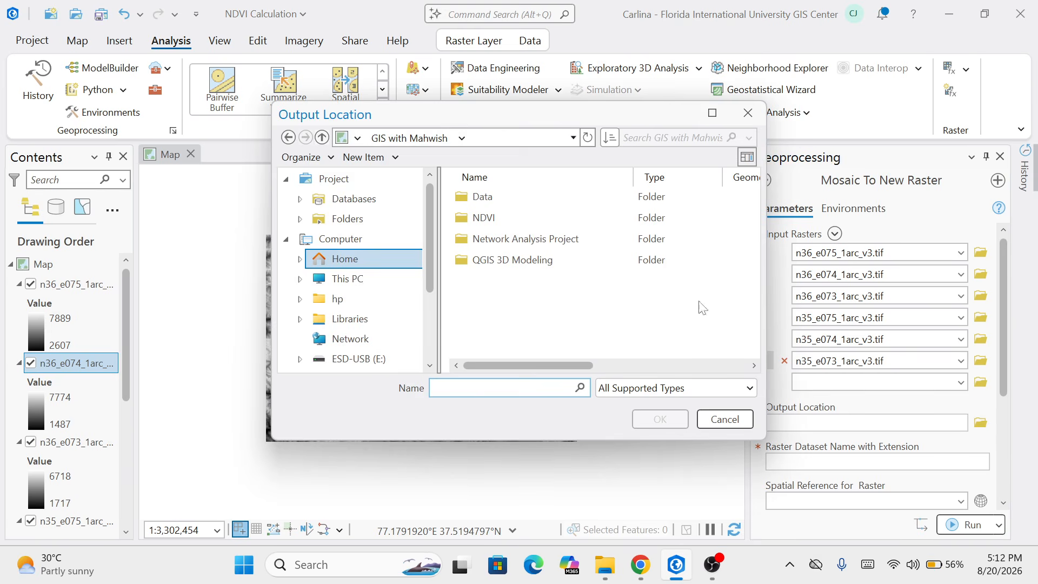
pyautogui.click(357, 279)
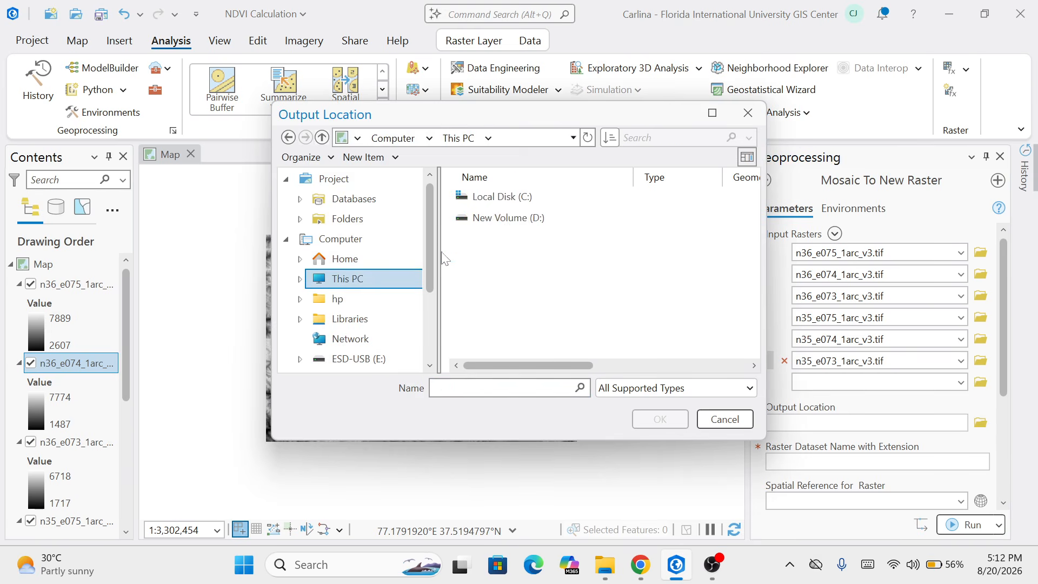
pyautogui.doubleClick(513, 217)
pyautogui.click(510, 281)
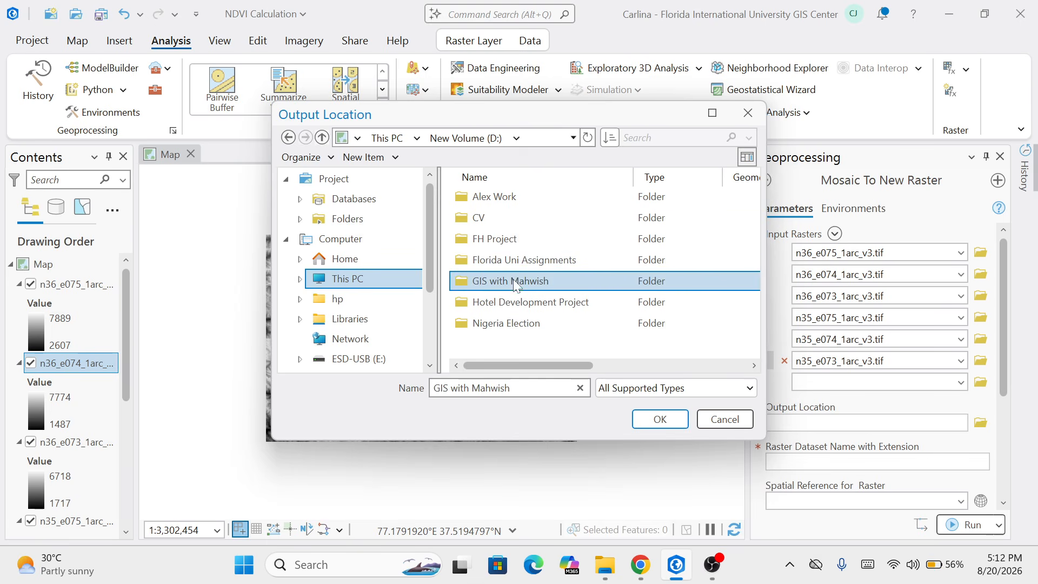
pyautogui.click(511, 297)
pyautogui.click(513, 286)
pyautogui.doubleClick(512, 287)
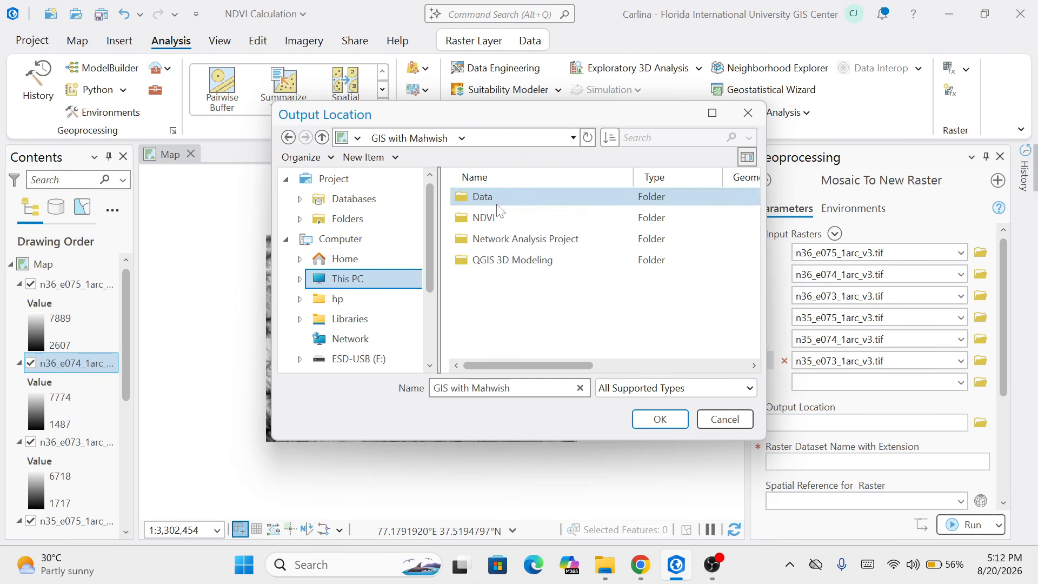
pyautogui.doubleClick(493, 200)
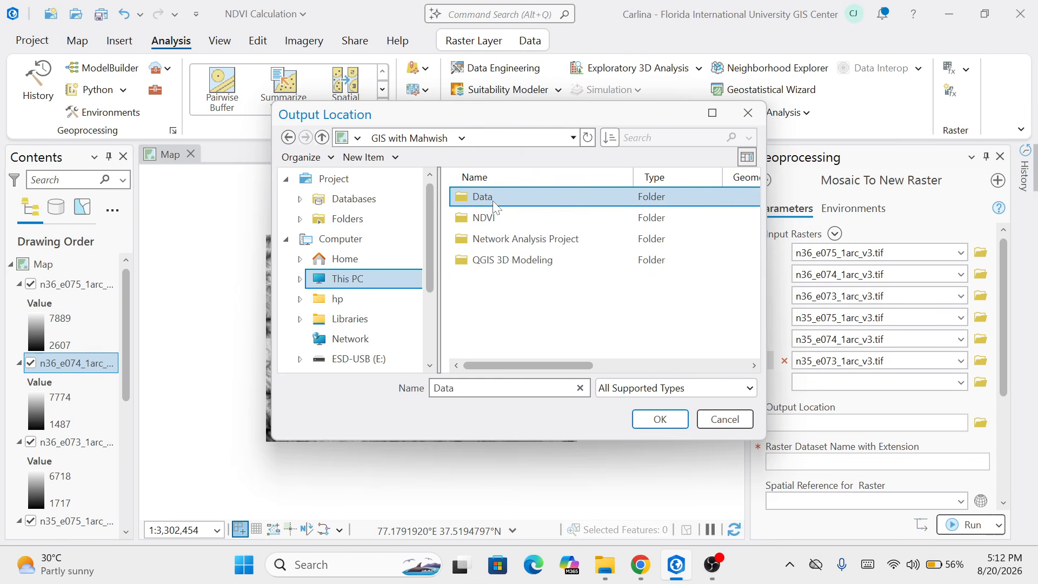
pyautogui.click(656, 421)
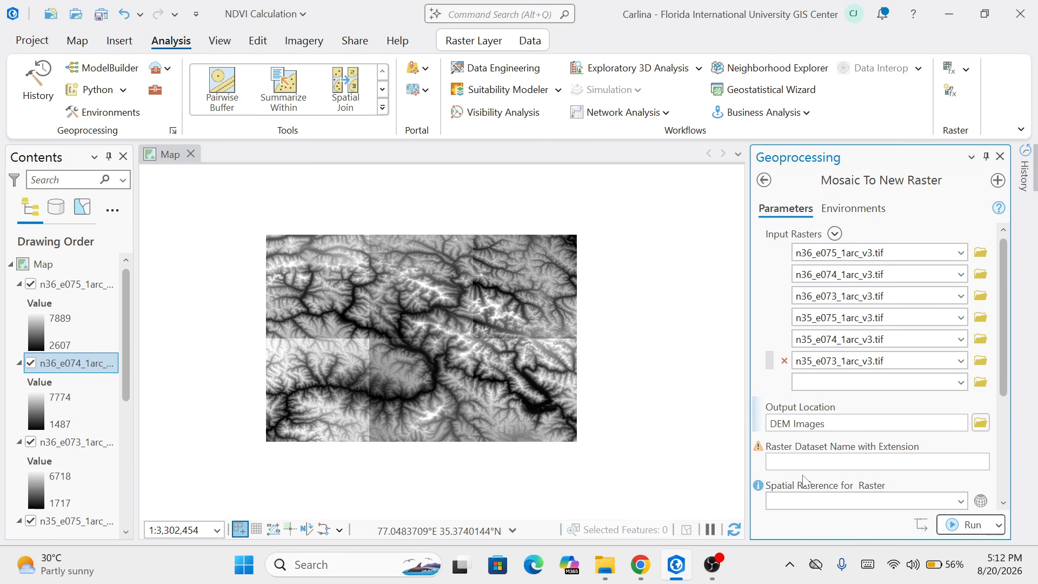
# Name the output raster dataset DEM_Mosaic.tif
pyautogui.click(878, 461)
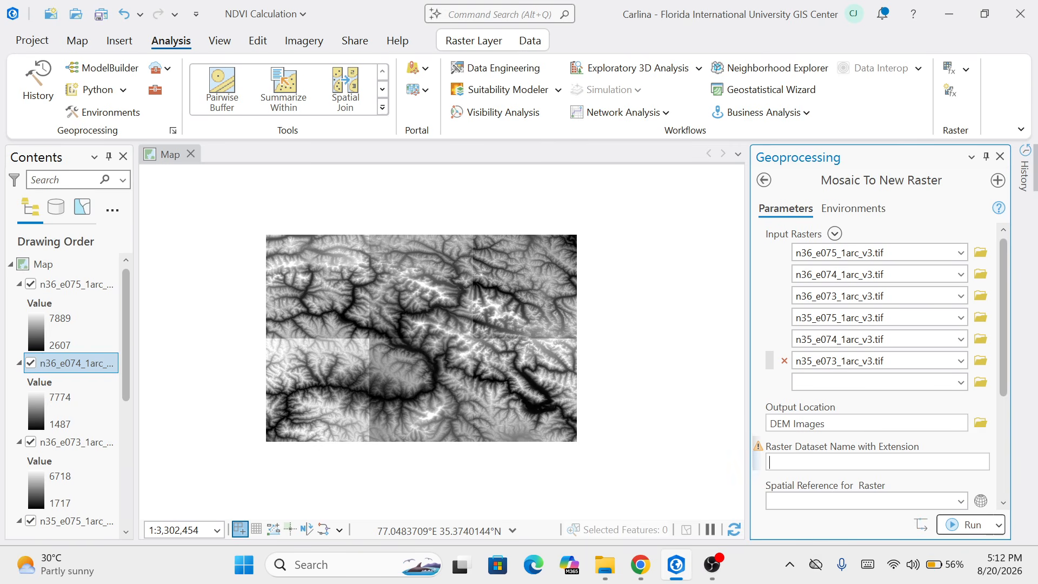
pyautogui.write('DEM_Mosaic.tif')
pyautogui.scroll(-3, 876, 379)
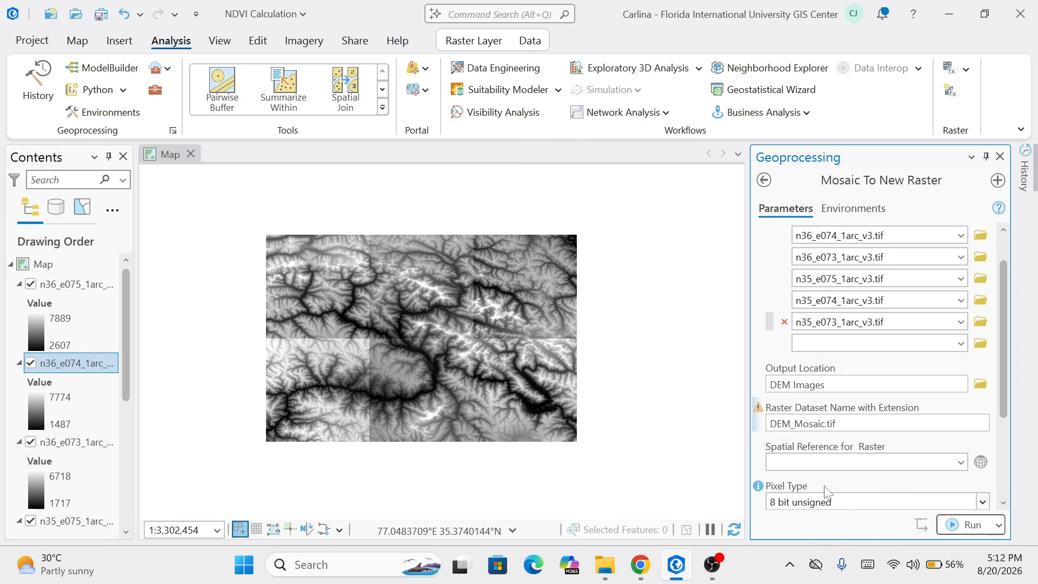
# Take the output's spatial reference GCS_WGS_1984 from the n36_e075_1arc_v3.tif tile and set the pixel type to 16 bit signed
pyautogui.click(962, 384)
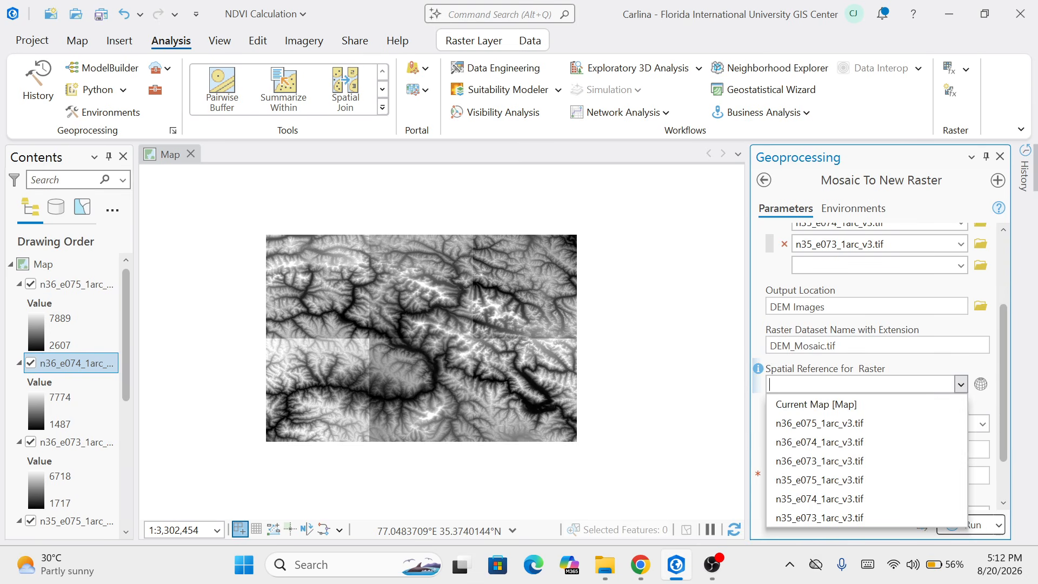
pyautogui.click(868, 427)
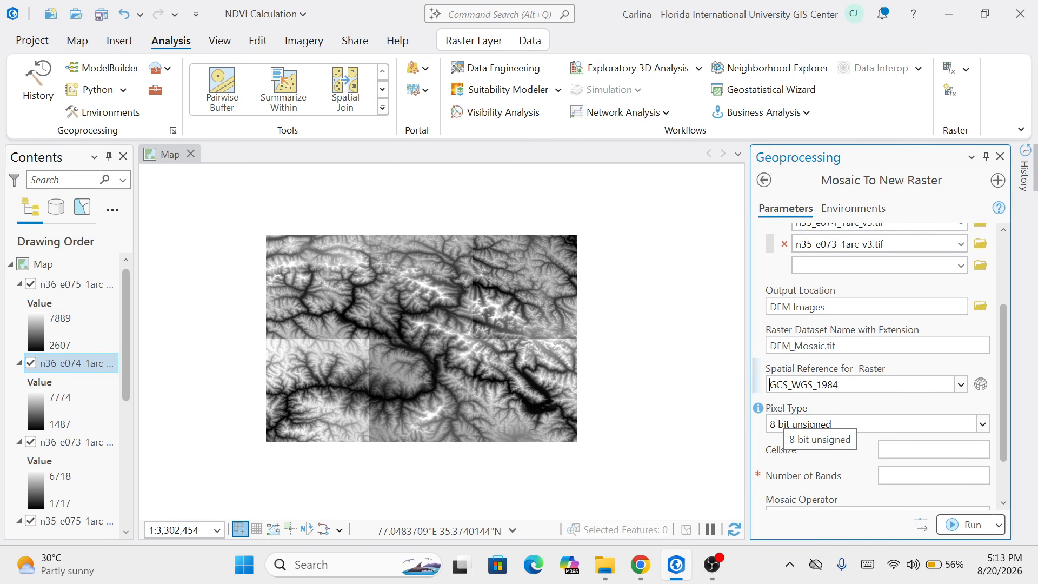
pyautogui.click(982, 424)
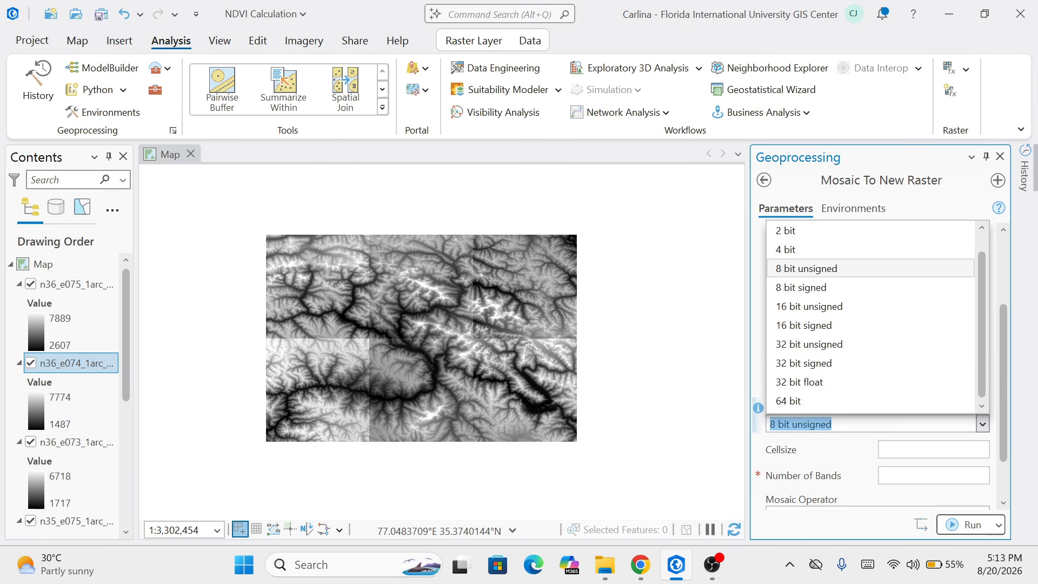
pyautogui.click(804, 325)
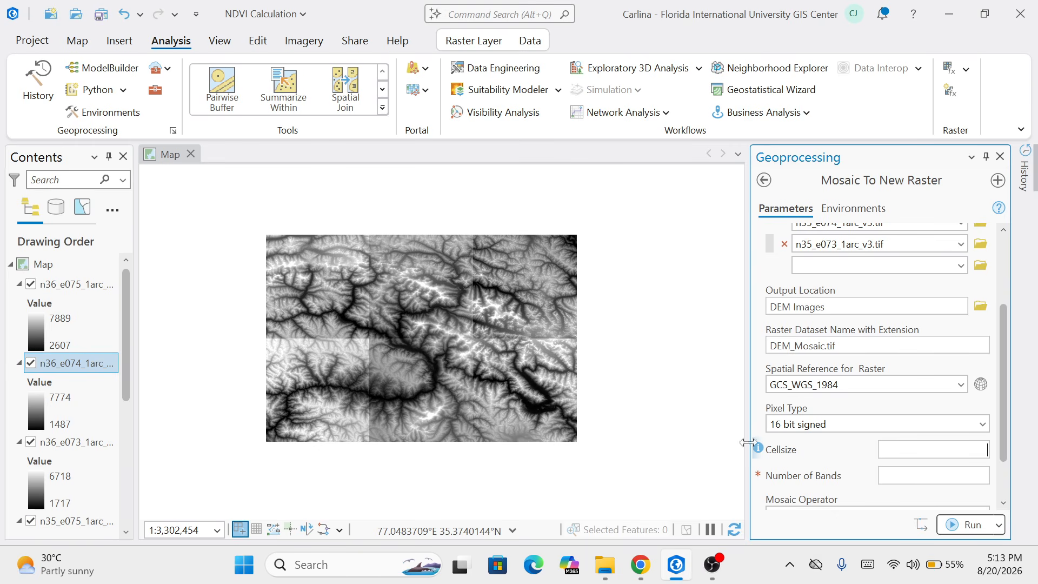
# Copy the Cell Size X value from the source properties of the n36_e075_1arc_v3.tif layer into the mosaic's cellsize, 0.000278
pyautogui.rightClick(83, 283)
pyautogui.click(136, 515)
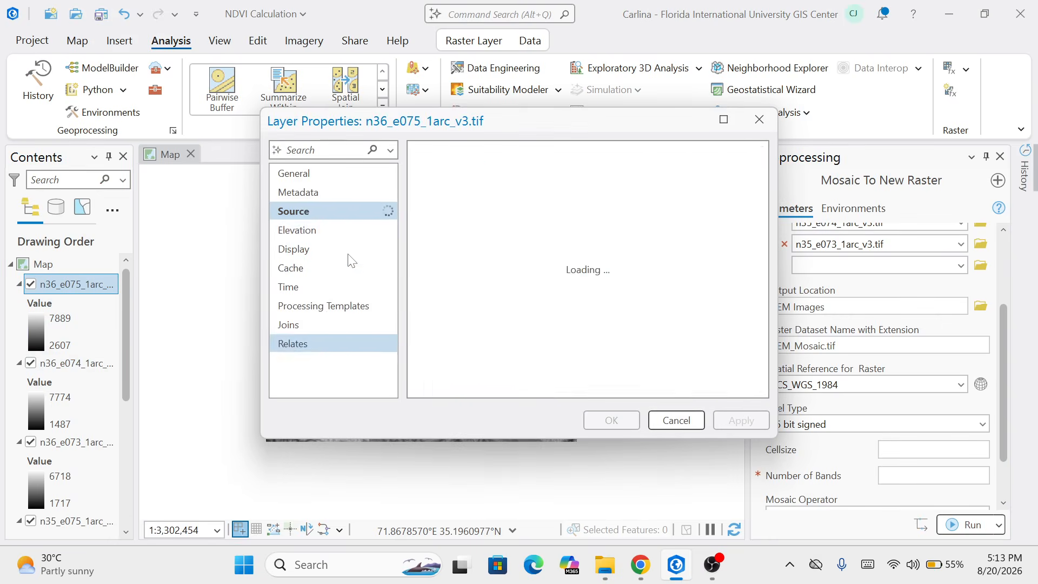
pyautogui.scroll(-2, 527, 329)
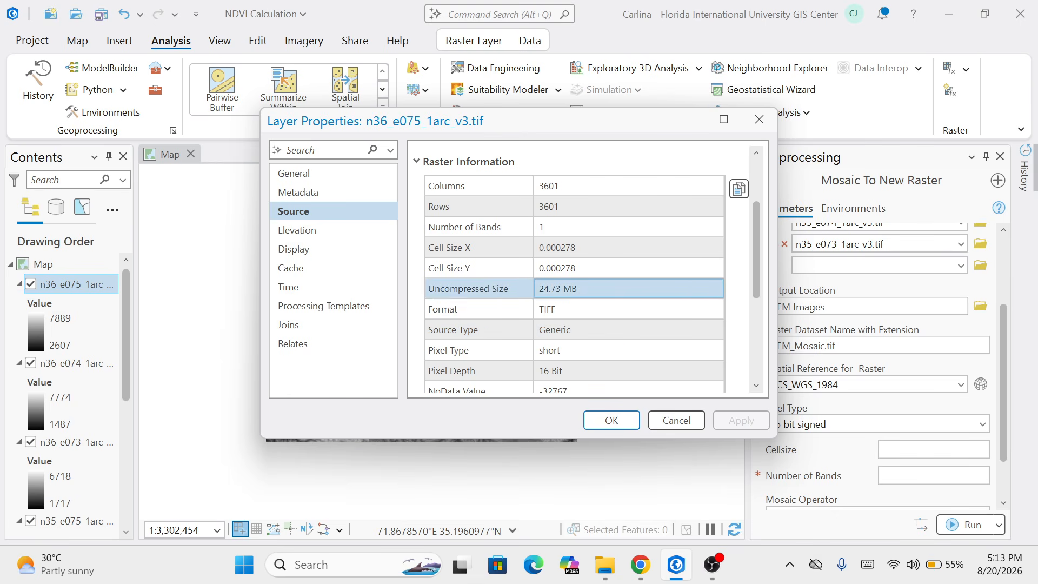
pyautogui.click(535, 248)
pyautogui.click(537, 249)
pyautogui.hotkey('ctrl', 'c')
pyautogui.rightClick(550, 253)
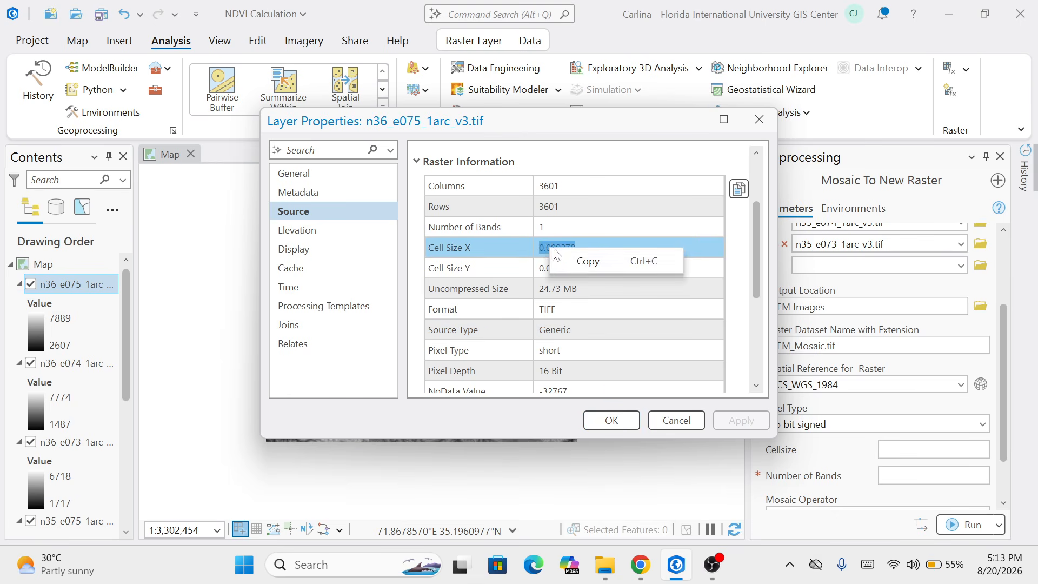
pyautogui.click(584, 260)
pyautogui.click(613, 426)
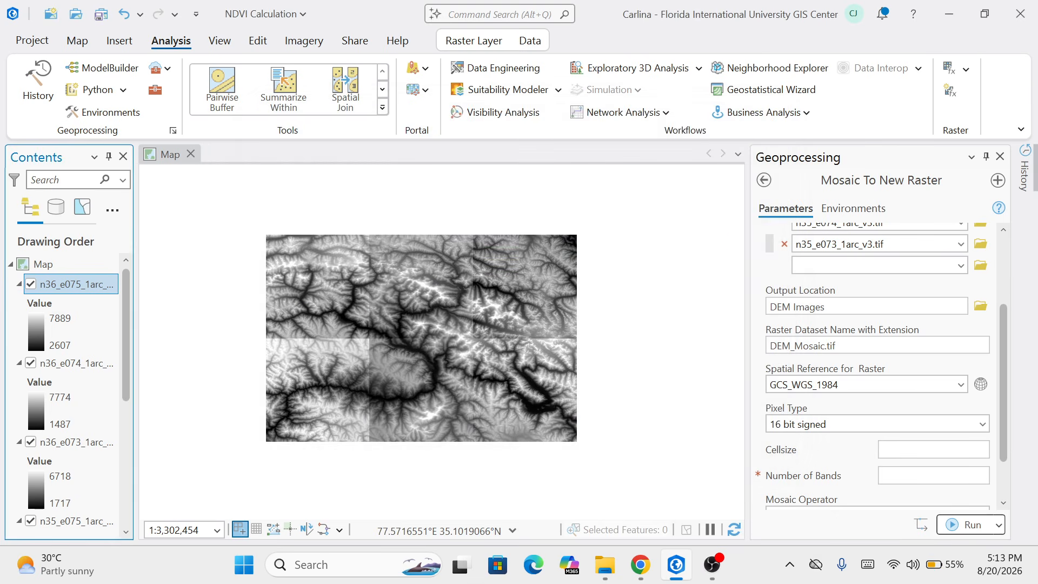
pyautogui.rightClick(930, 451)
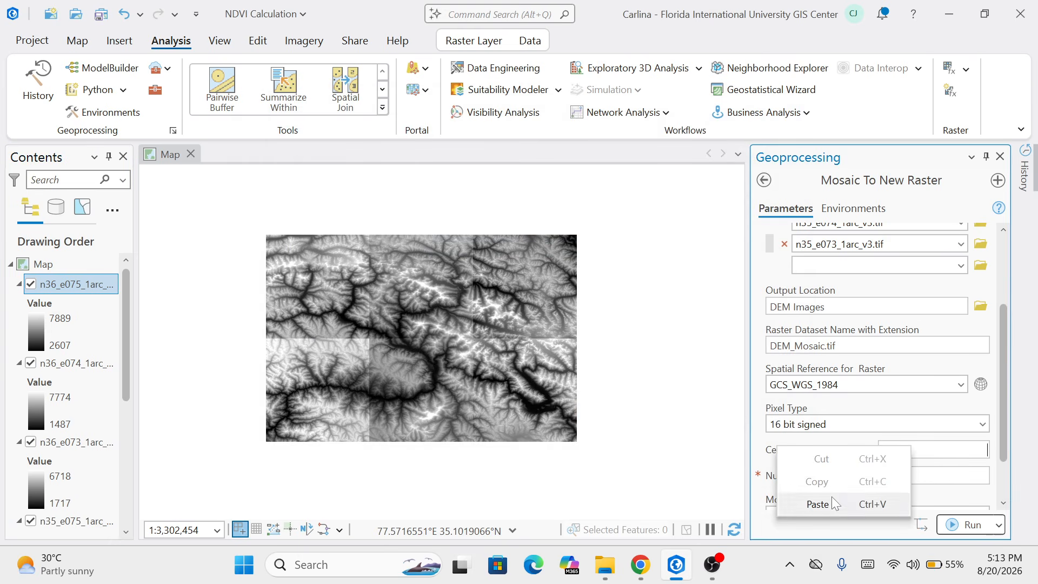
pyautogui.click(820, 504)
# Set the mosaic's number of bands to 1 and run the Mosaic To New Raster tool
pyautogui.scroll(-1, 806, 454)
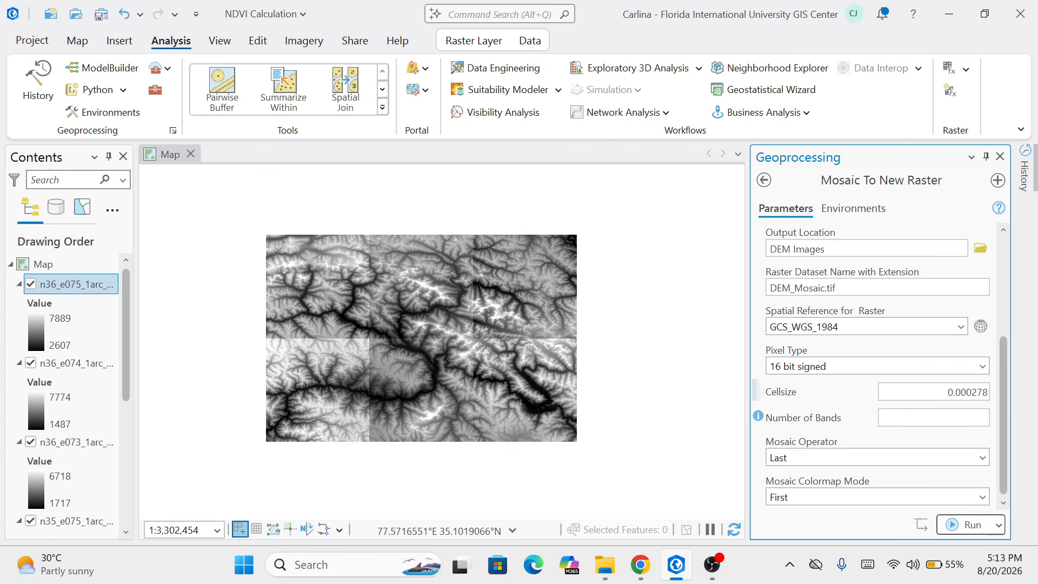
pyautogui.click(987, 417)
pyautogui.write('1')
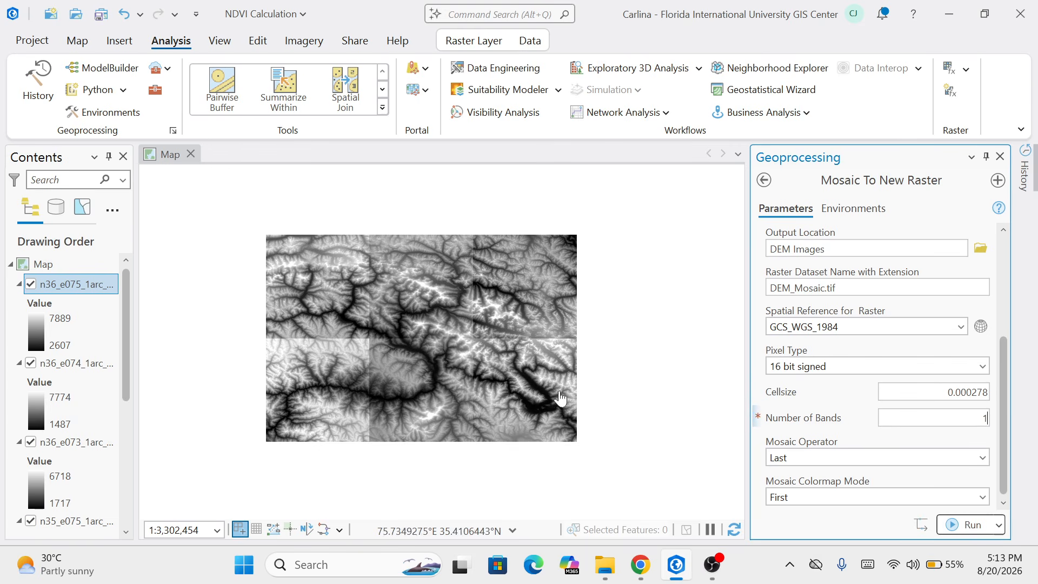
pyautogui.click(966, 531)
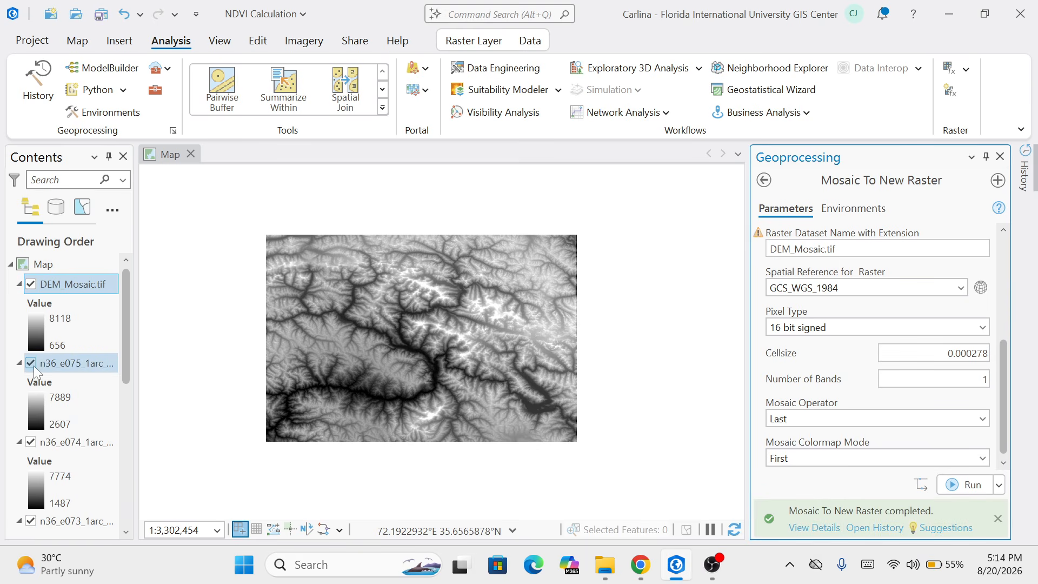
# Switch the DEM_Mosaic.tif layer off and on again to compare it with the separate tiles beneath
pyautogui.click(28, 286)
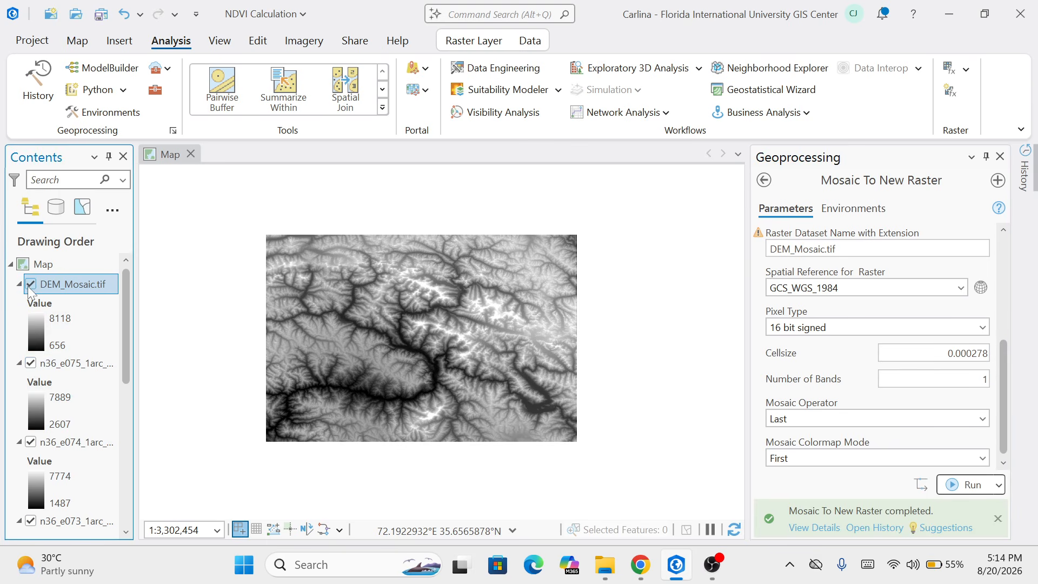
pyautogui.click(30, 286)
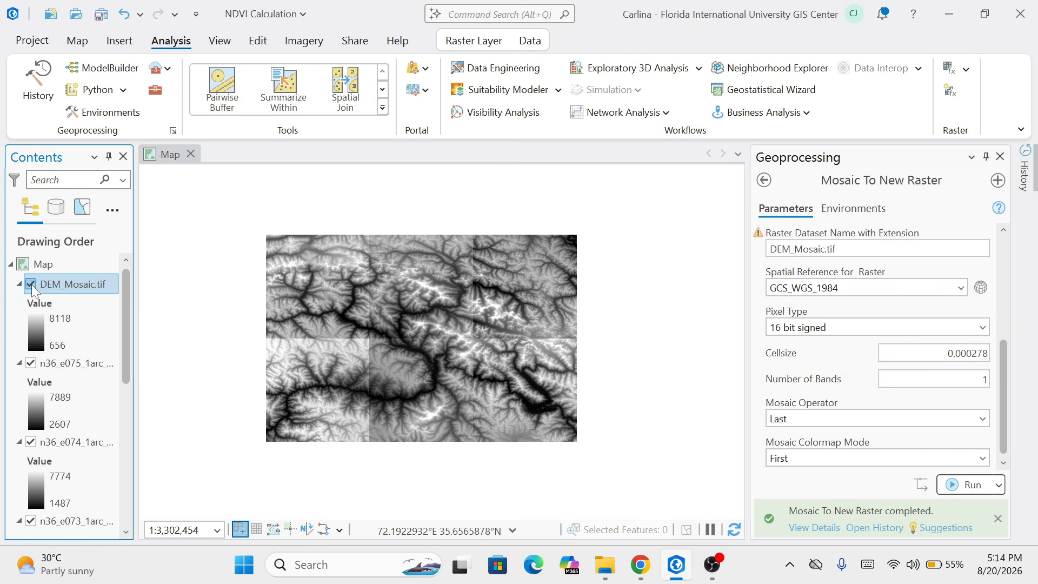
# Hide the six original 1arc_v3.tif tile layers, and toggle DEM_Mosaic.tif off and on to check it alone
pyautogui.click(33, 362)
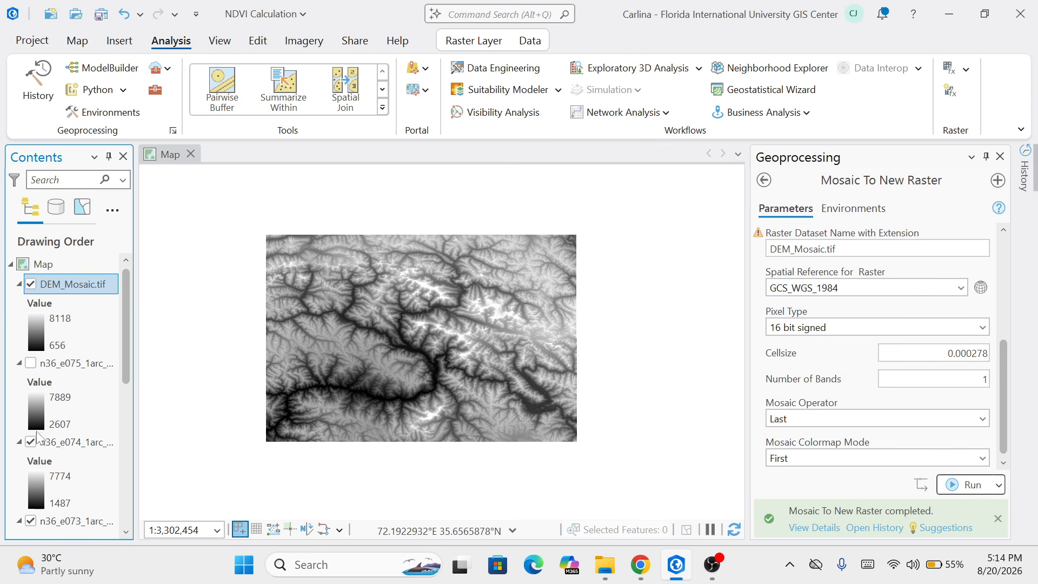
pyautogui.click(30, 440)
pyautogui.scroll(-3, 38, 437)
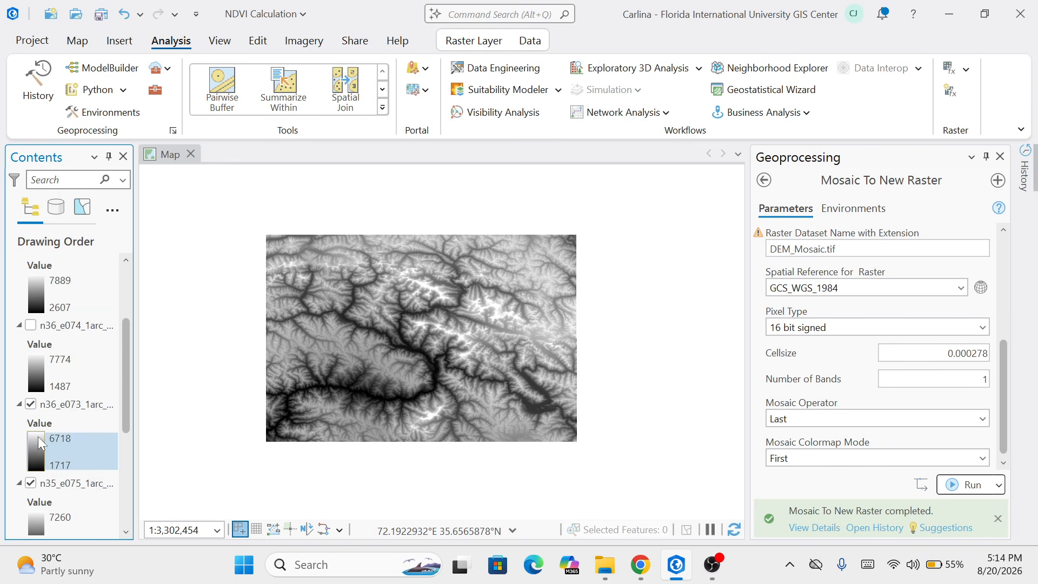
pyautogui.click(32, 405)
pyautogui.click(31, 483)
pyautogui.scroll(-2, 32, 475)
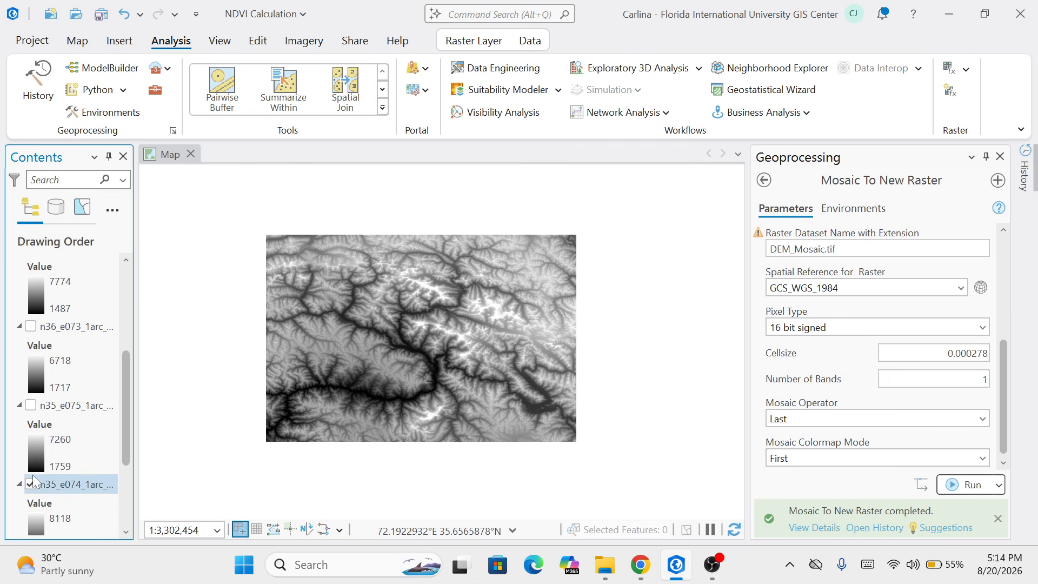
pyautogui.click(31, 484)
pyautogui.scroll(-3, 33, 481)
pyautogui.click(30, 446)
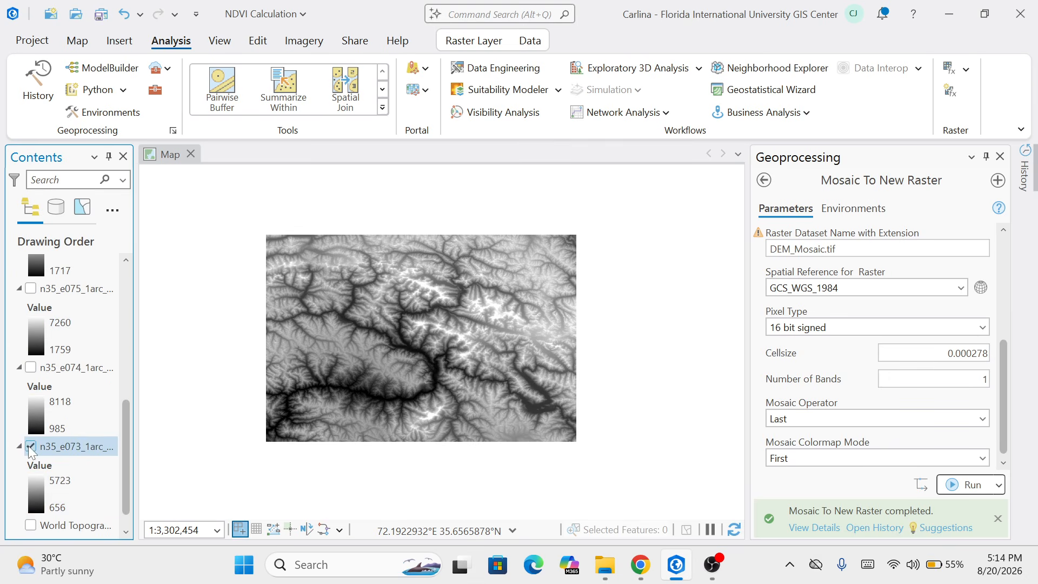
pyautogui.scroll(8, 51, 461)
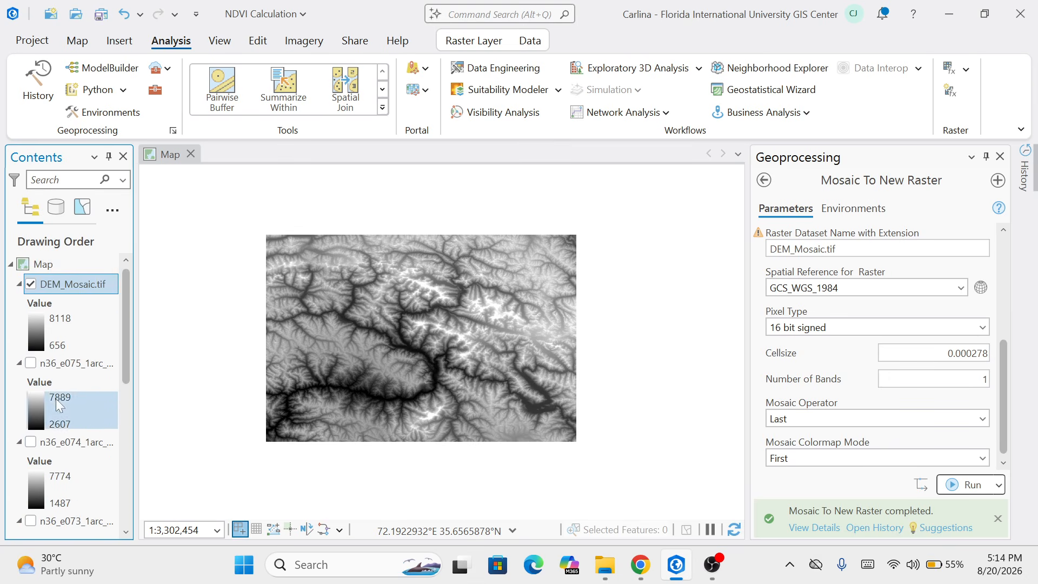
pyautogui.click(32, 285)
pyautogui.click(33, 286)
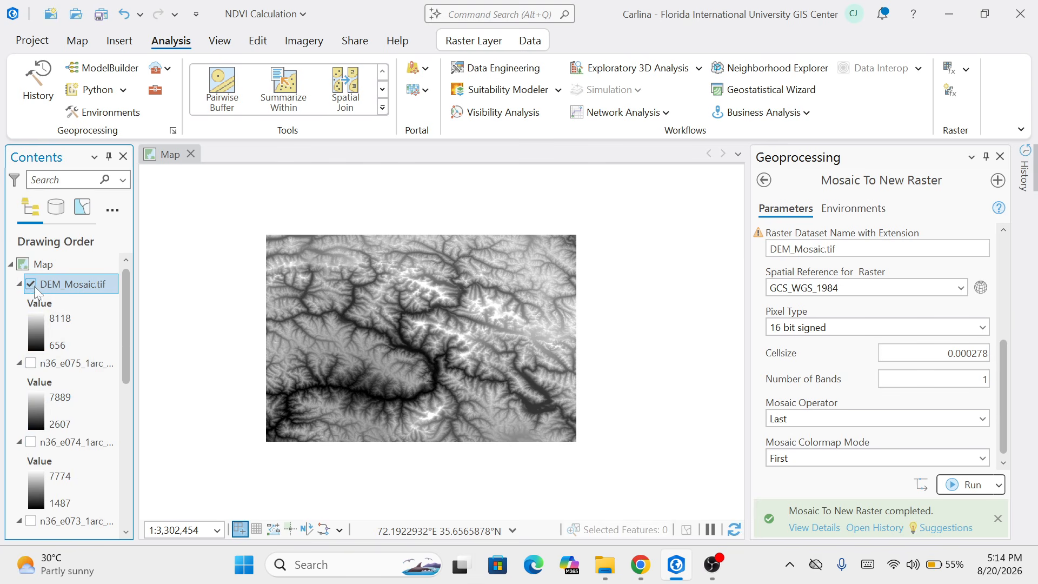